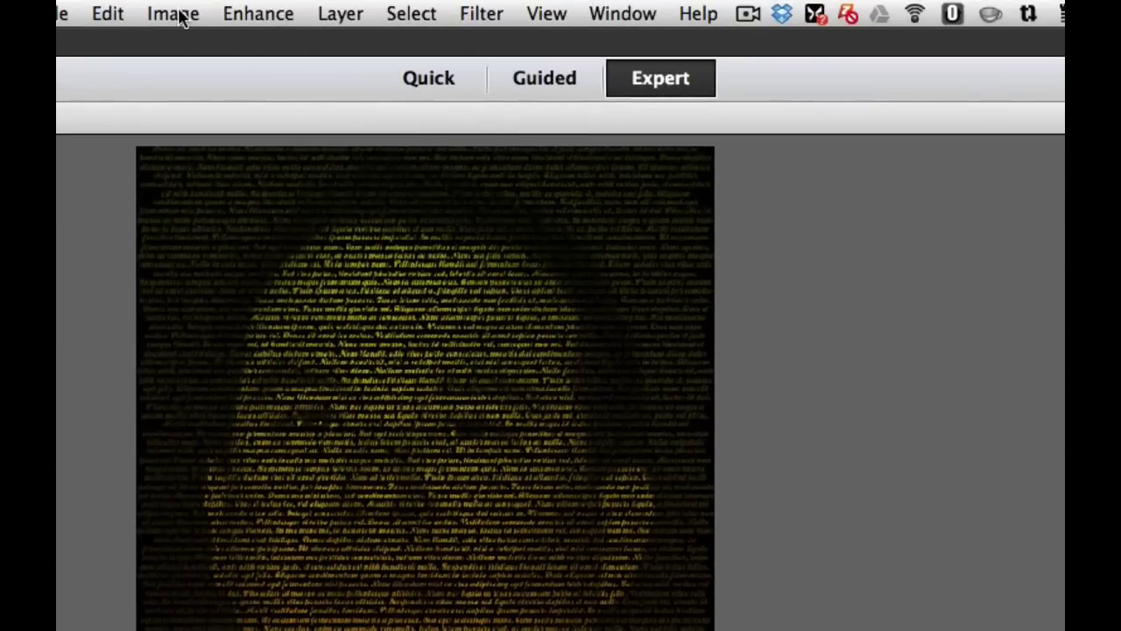
Revert the image to the original photo and crop it closely around the man's head
left_click(110, 12)
left_click(127, 103)
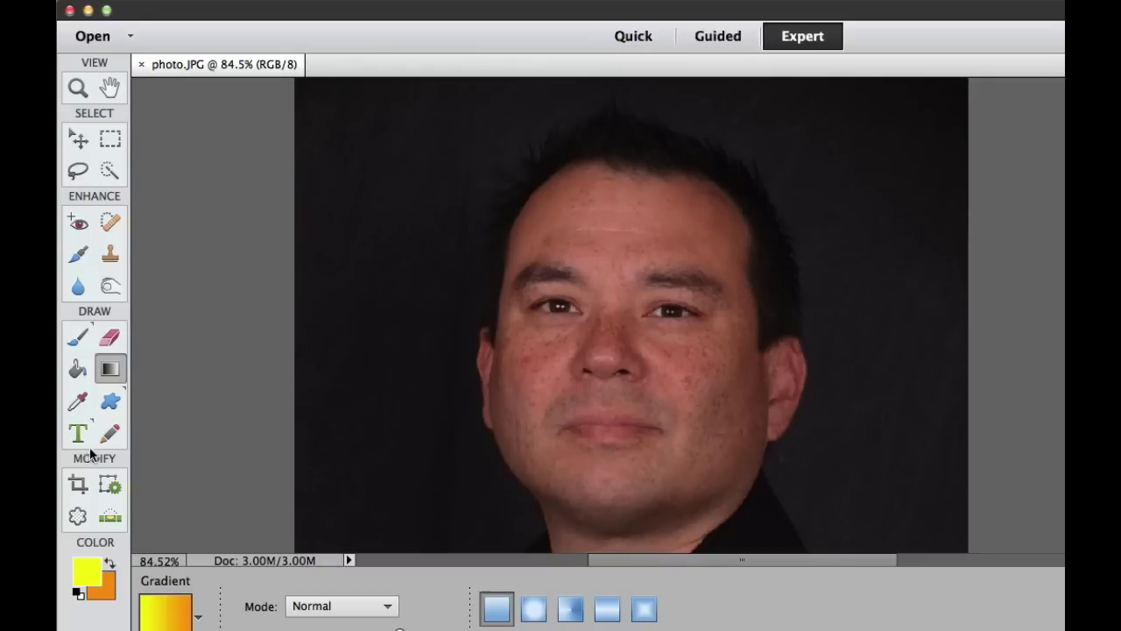
left_click(78, 486)
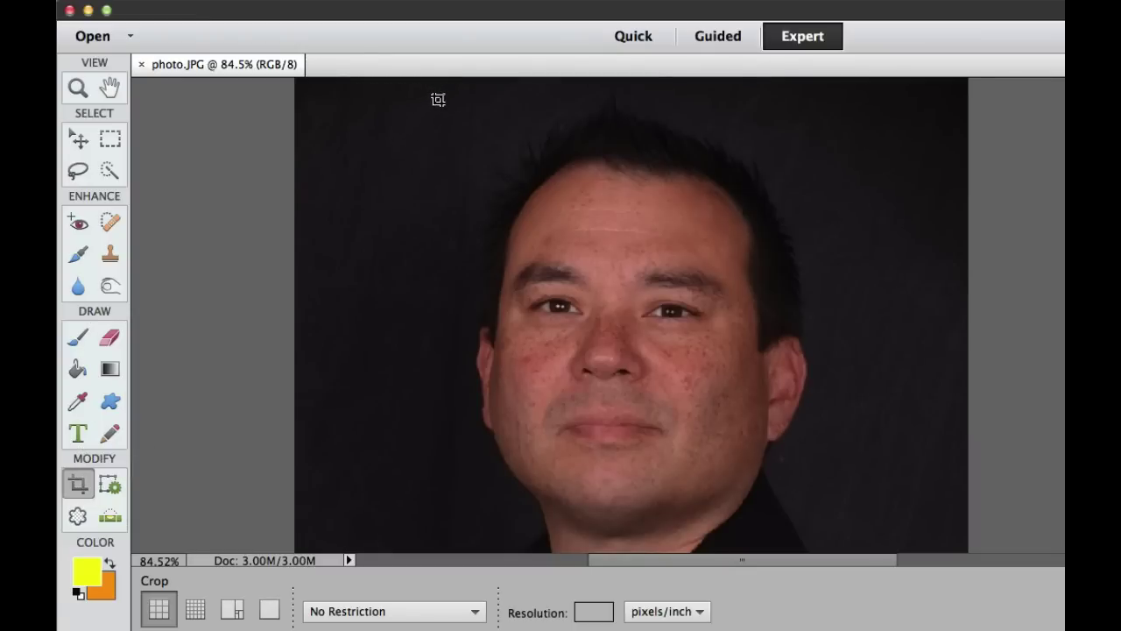
left_click_drag(438, 99, 822, 549)
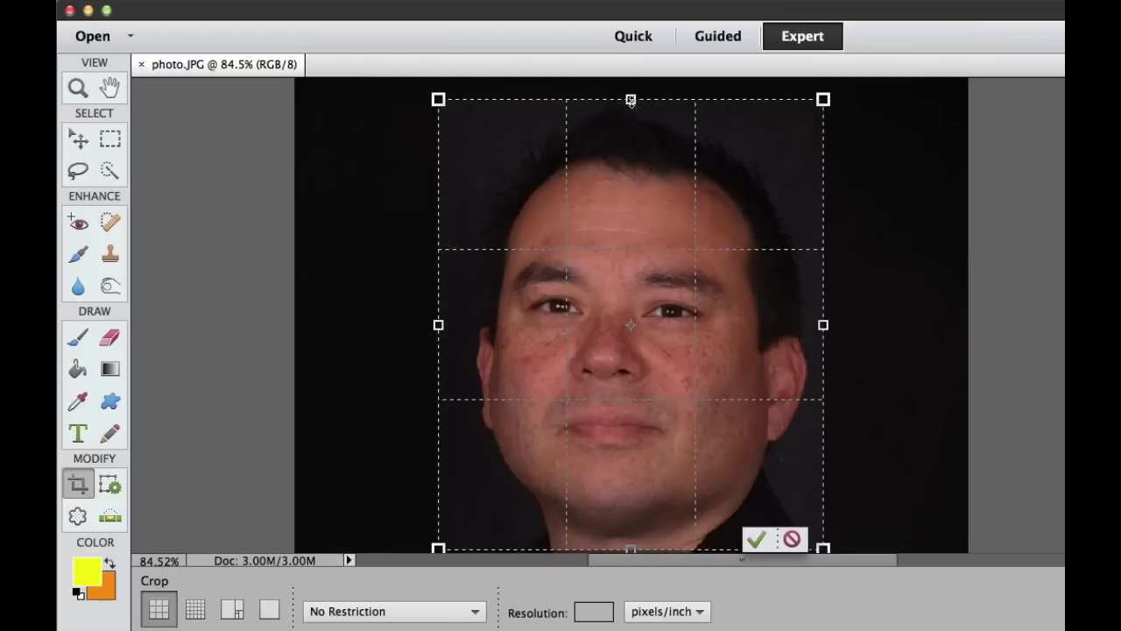
left_click_drag(630, 103, 631, 106)
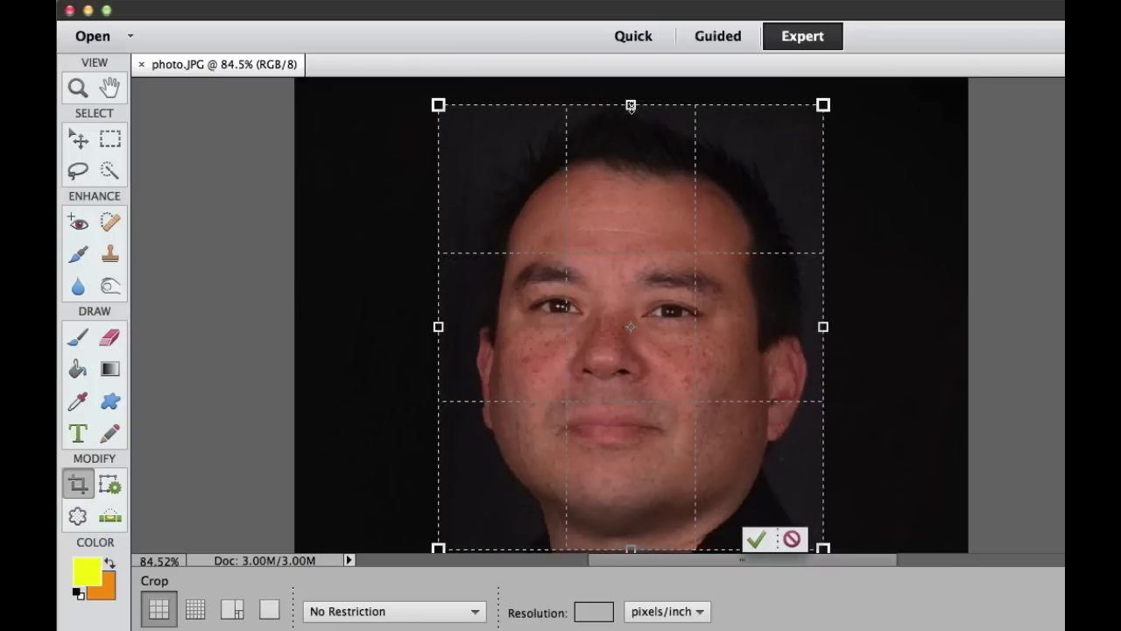
left_click(755, 541)
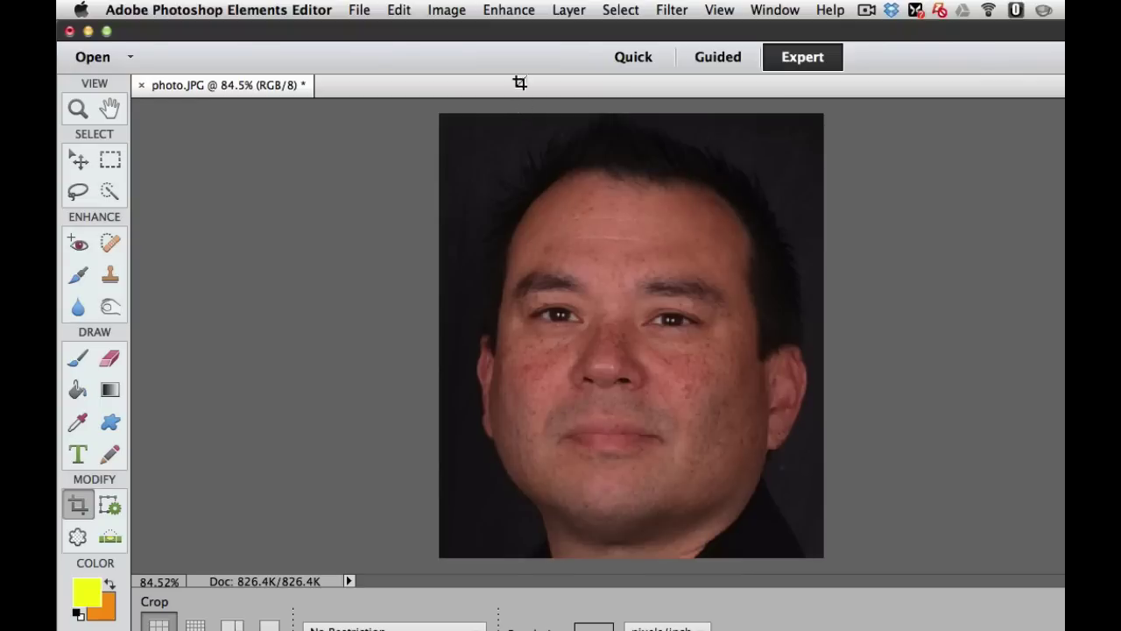
Apply a Shadows/Highlights adjustment to the cropped photo with Lighten Shadows at 21% and Midtone Contrast at +48%
left_click(509, 7)
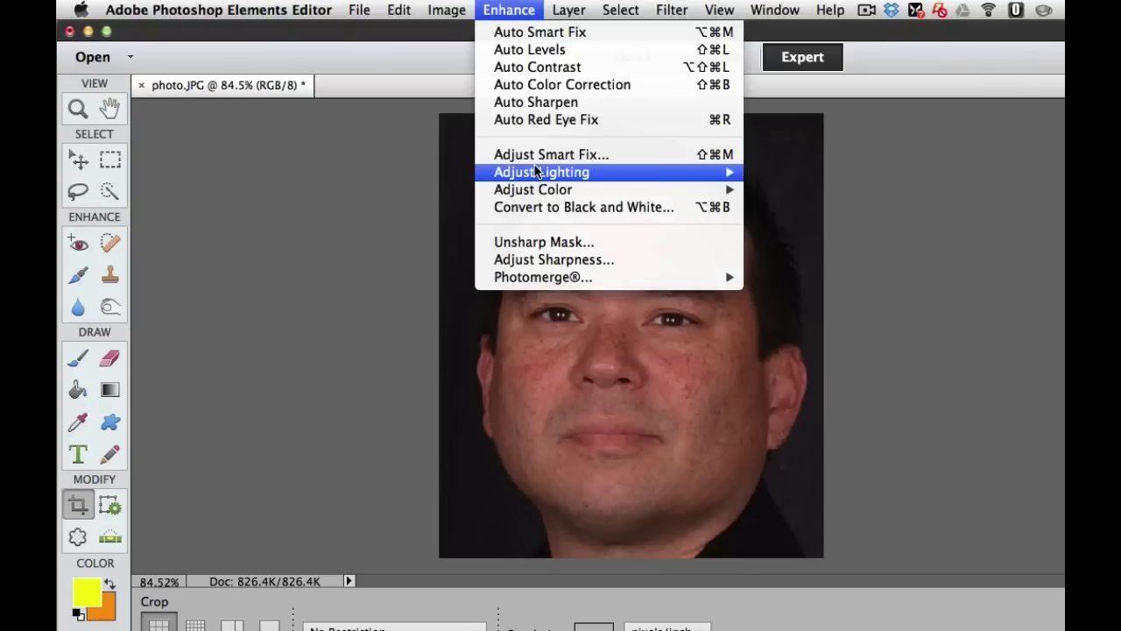
mouse_move(539, 173)
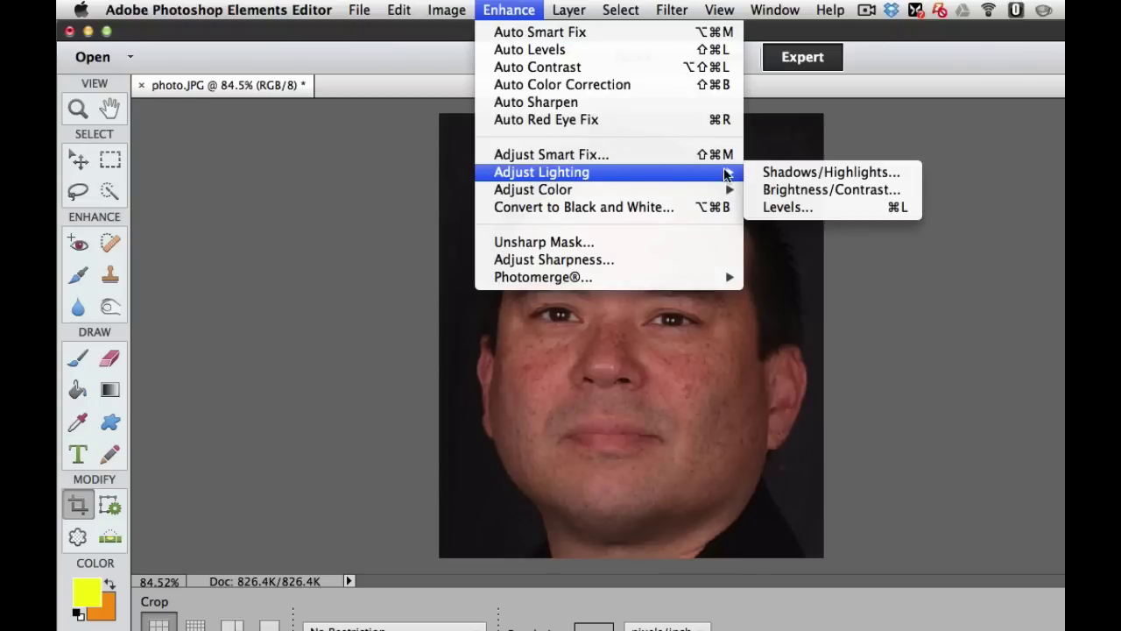
left_click(799, 175)
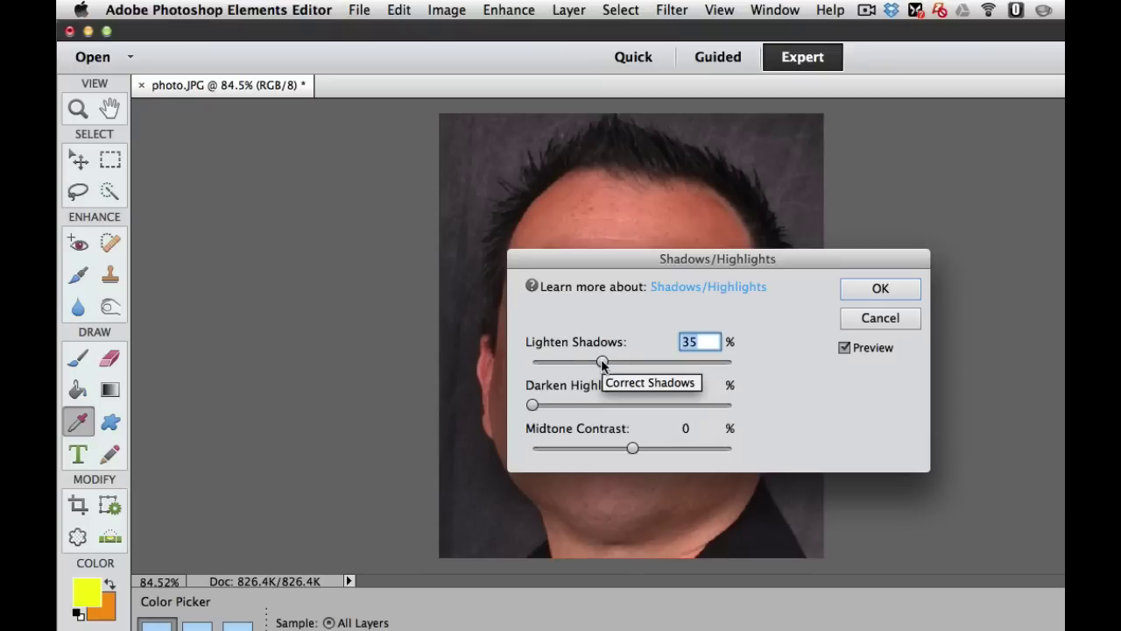
left_click_drag(602, 362, 573, 362)
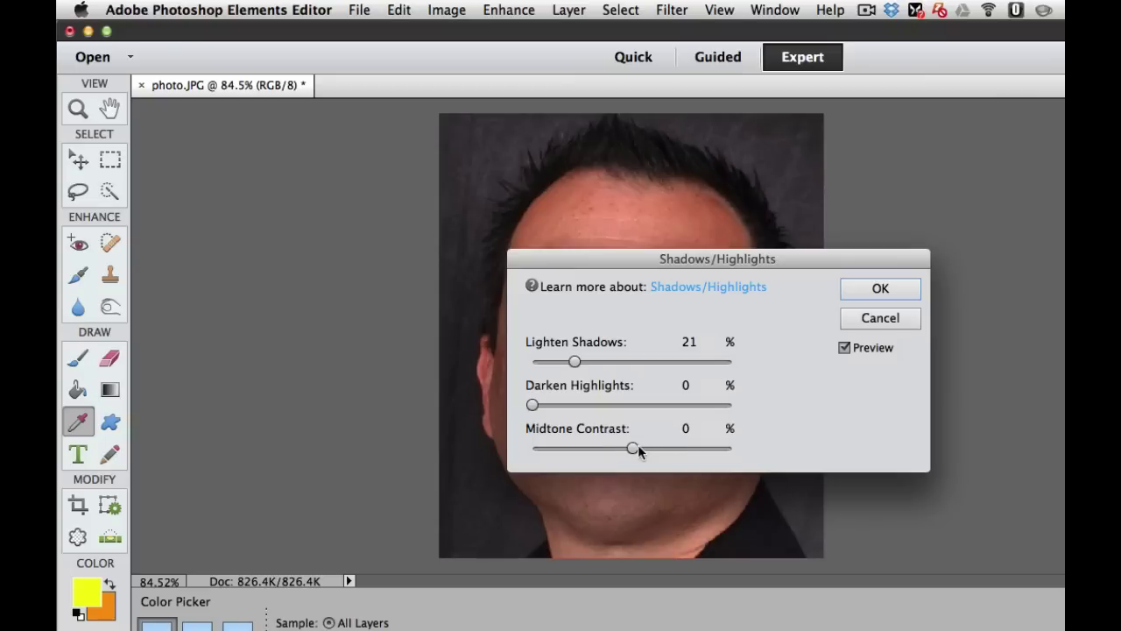
left_click_drag(631, 447, 682, 450)
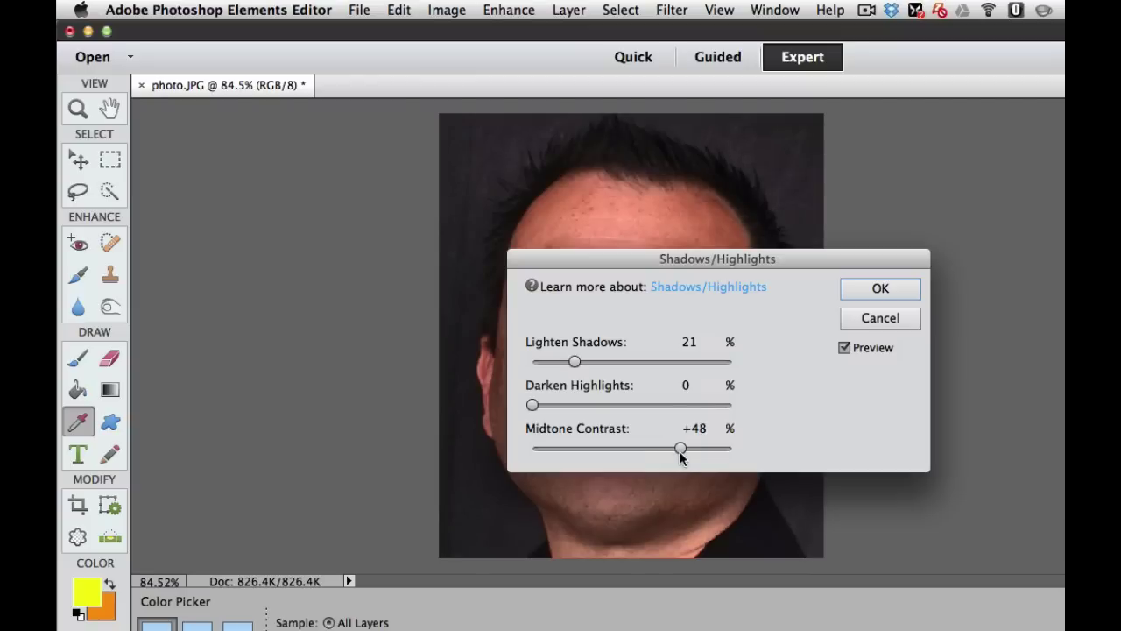
left_click(873, 293)
key("c")
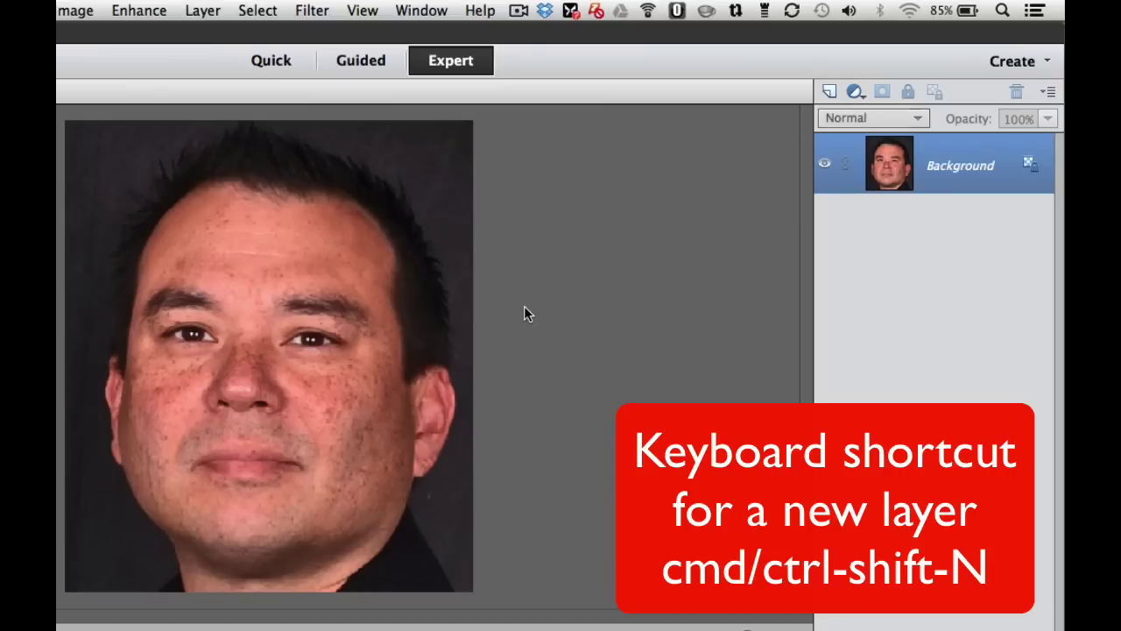
Add a new layer above the photo, reset the colors to default, and fill the layer with black
key("super+shift+n")
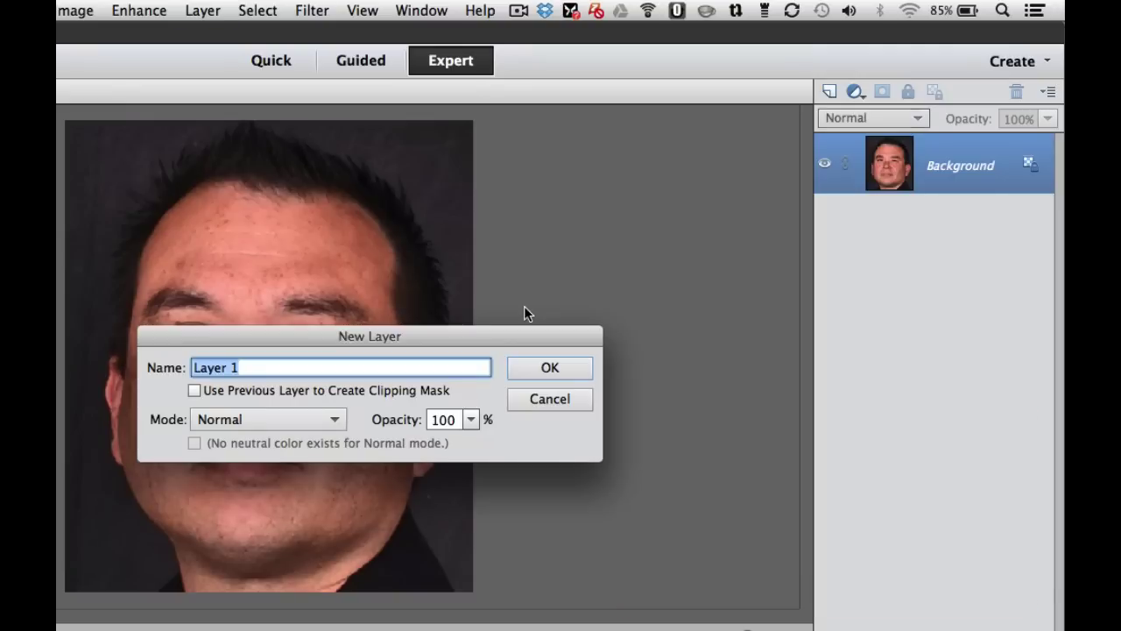
left_click(555, 368)
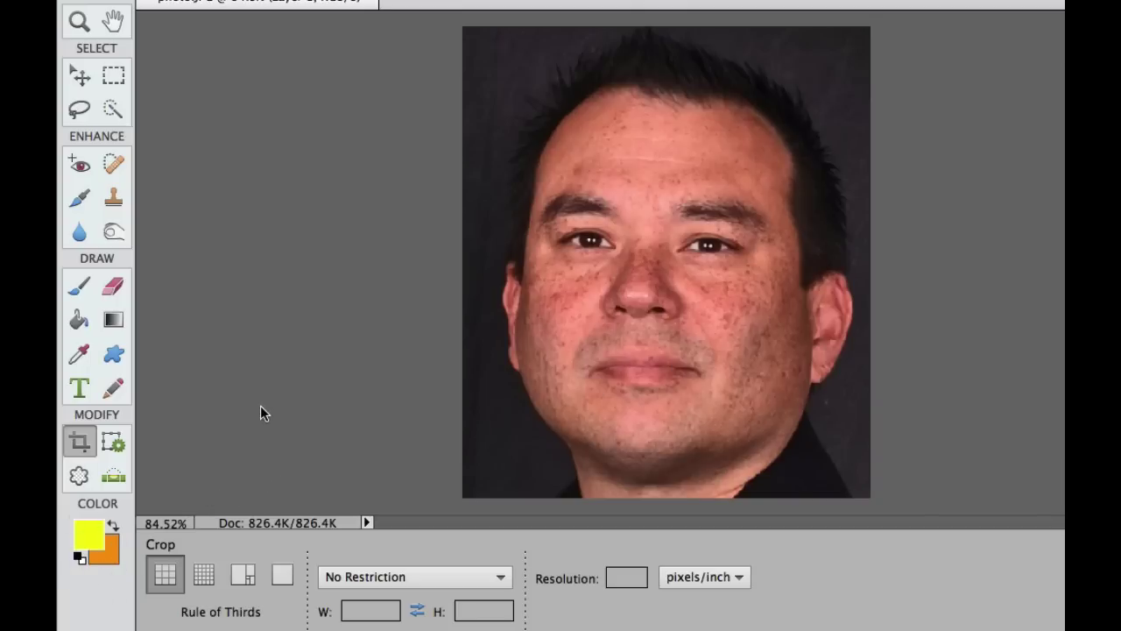
key("d")
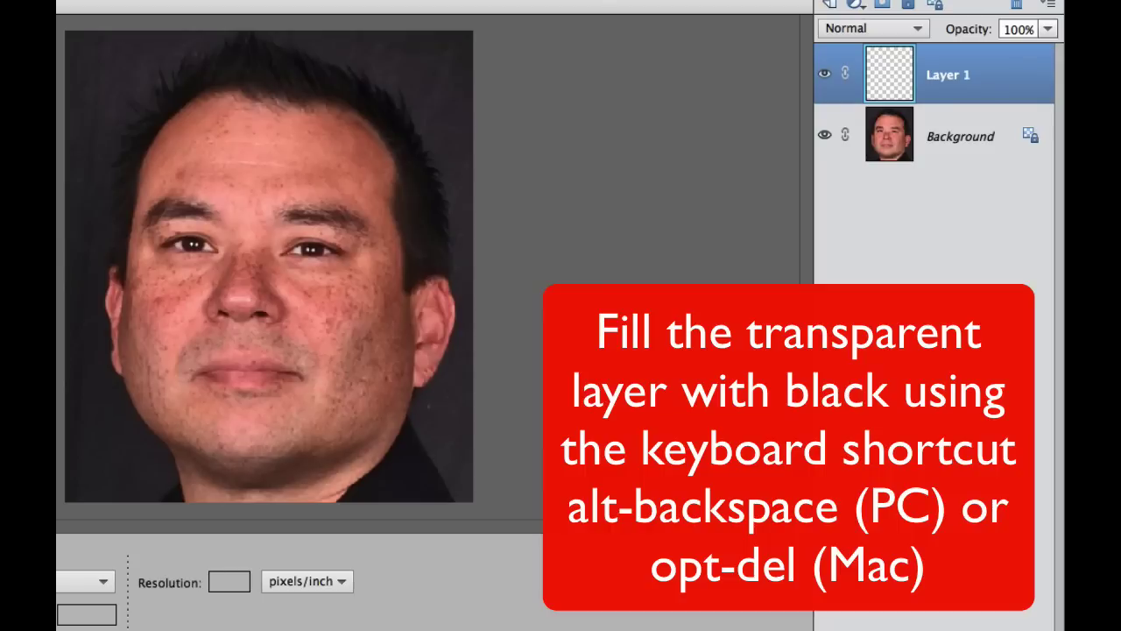
key("alt+BackSpace")
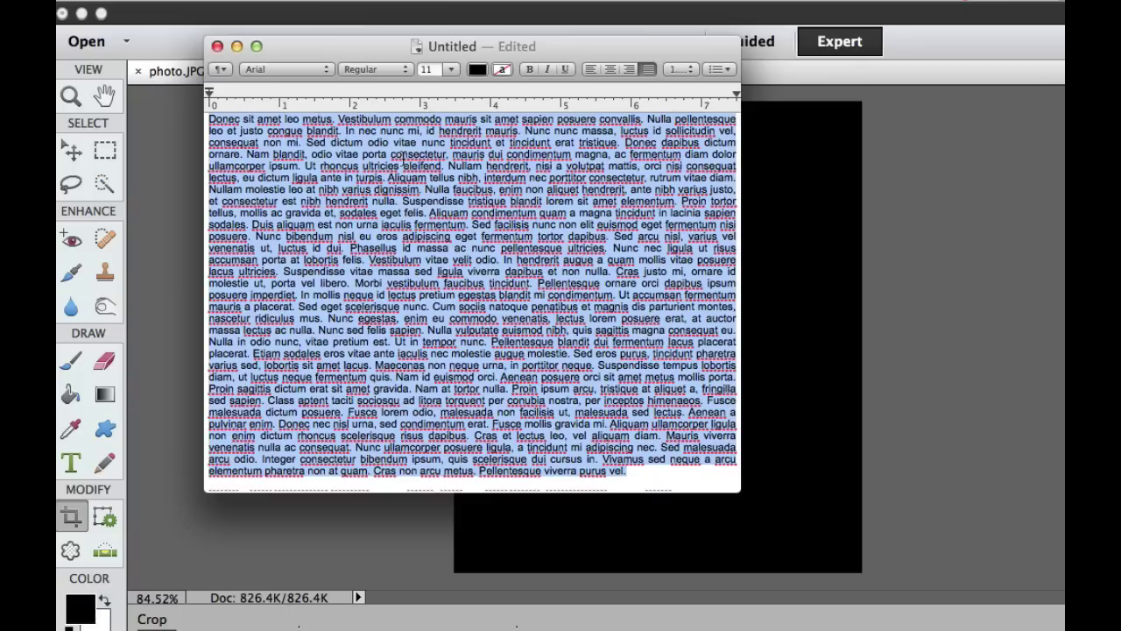
Copy the selected placeholder text from the Untitled text document and return to Photoshop Elements
right_click(398, 152)
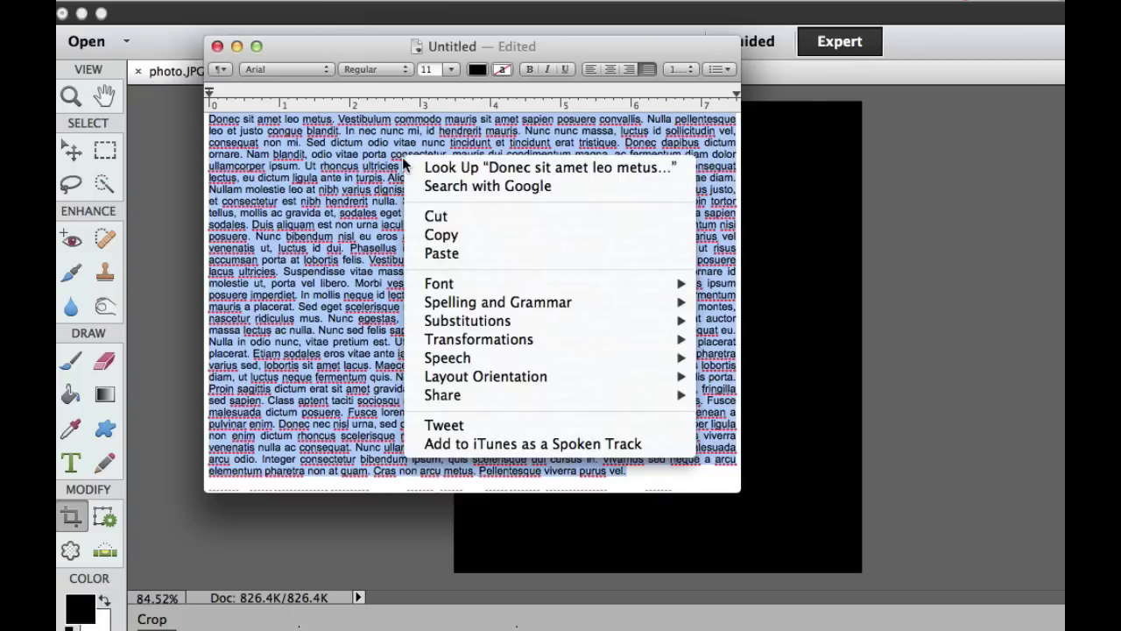
left_click(456, 233)
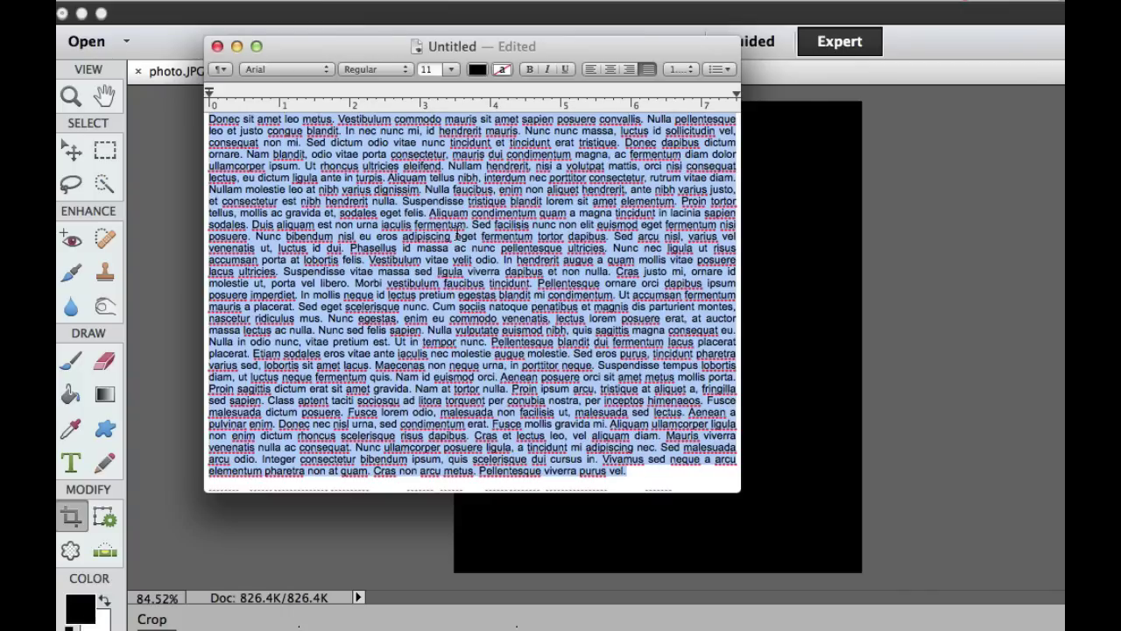
left_click(968, 45)
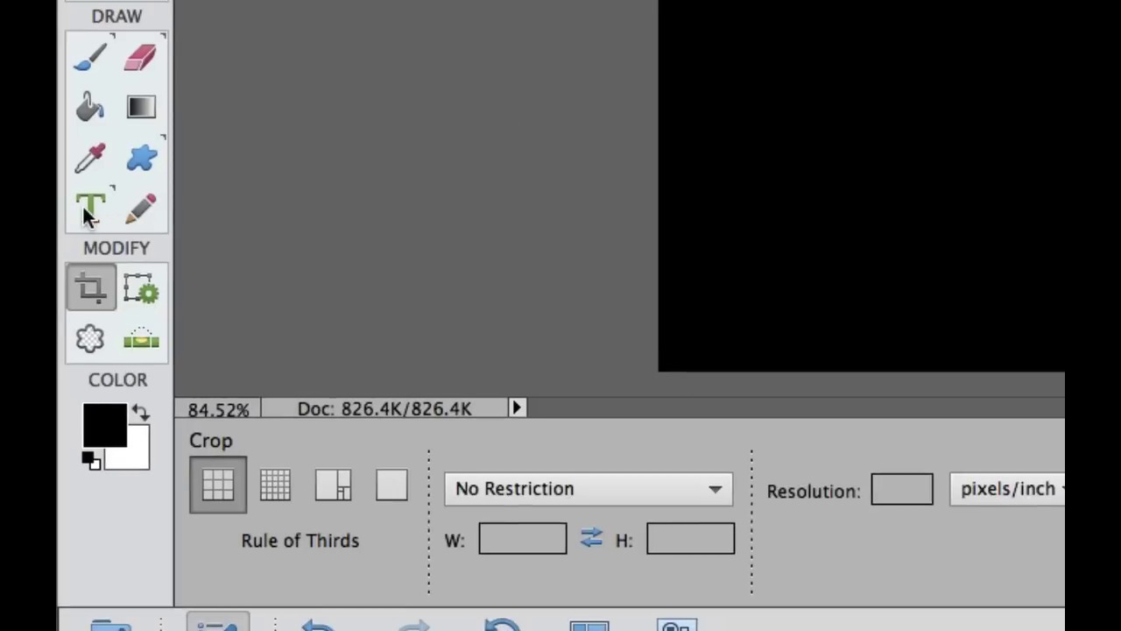
Set up the Horizontal Type tool with the Funky Chunk NF font and white text color
left_click(83, 208)
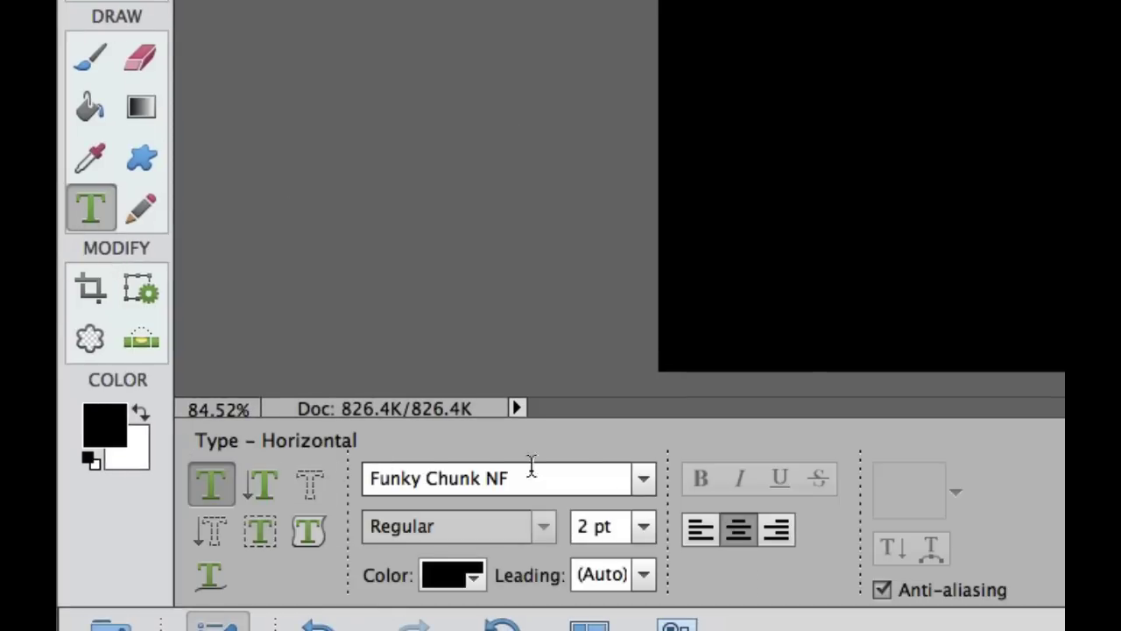
left_click(643, 480)
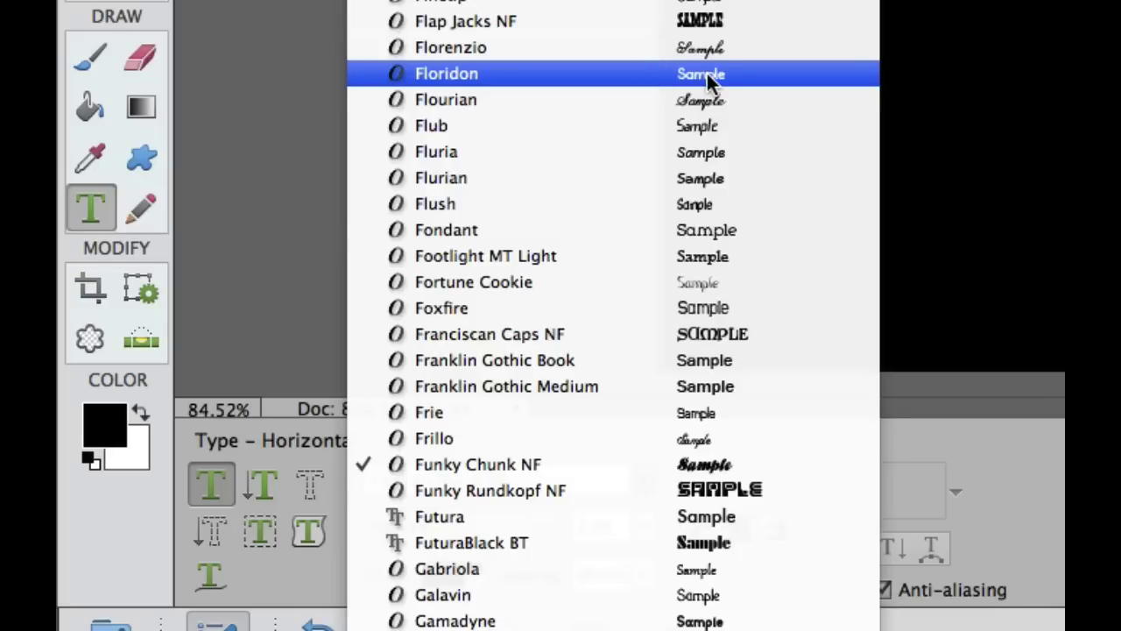
left_click(481, 466)
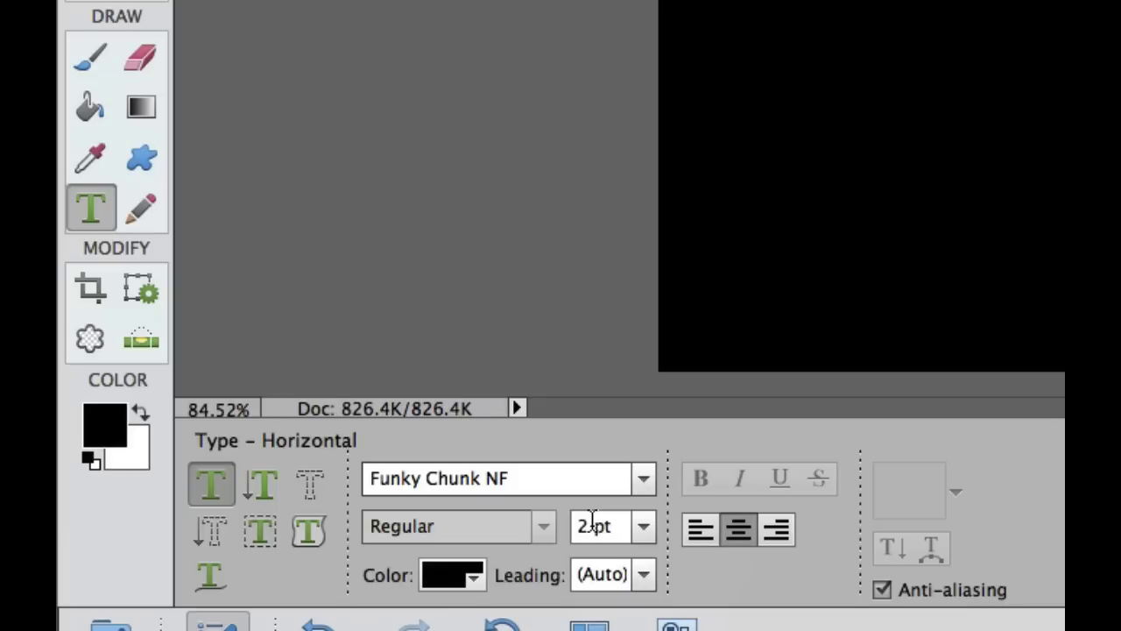
left_click(473, 579)
left_click(545, 300)
left_click(473, 326)
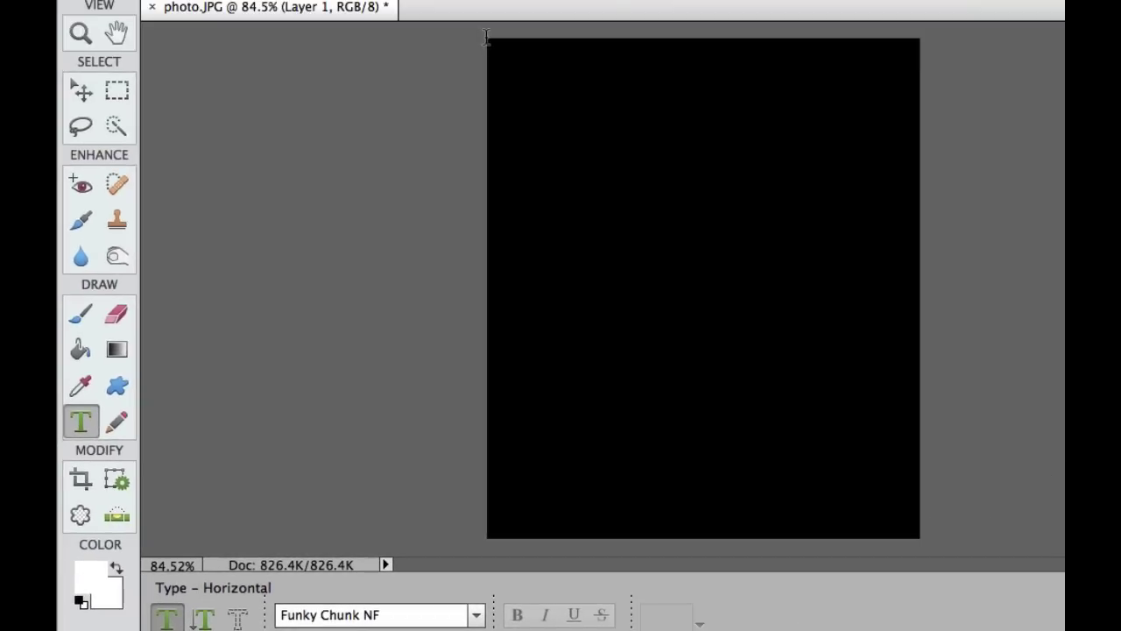
Create a text box covering the whole canvas, fill it with three pastes of the copied text, and commit it
left_click_drag(487, 36, 916, 533)
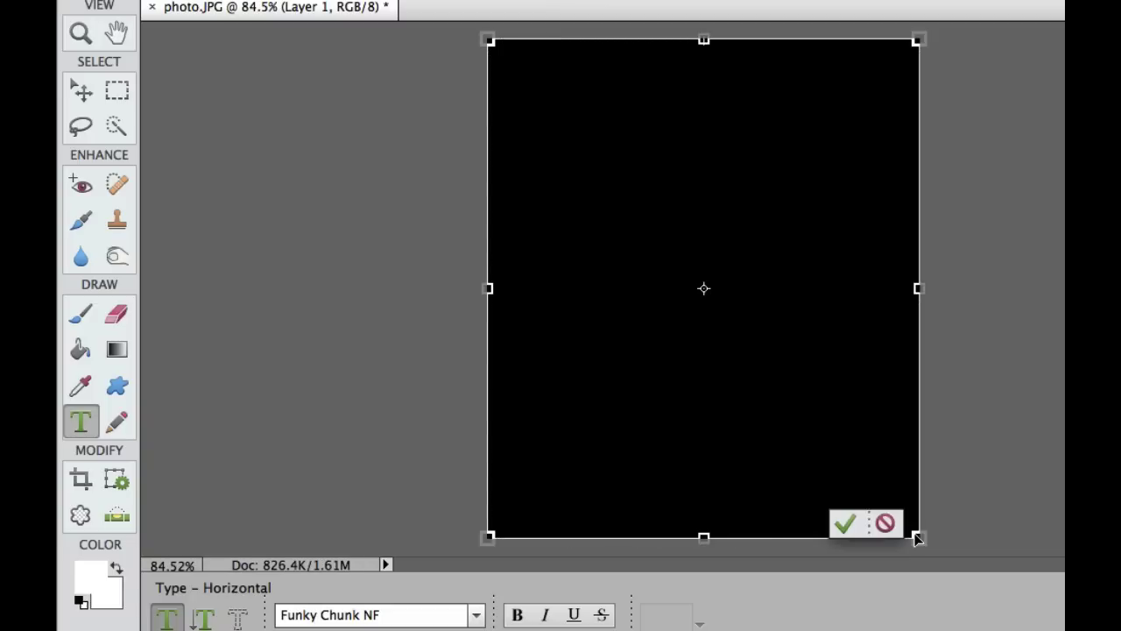
key("super+v")
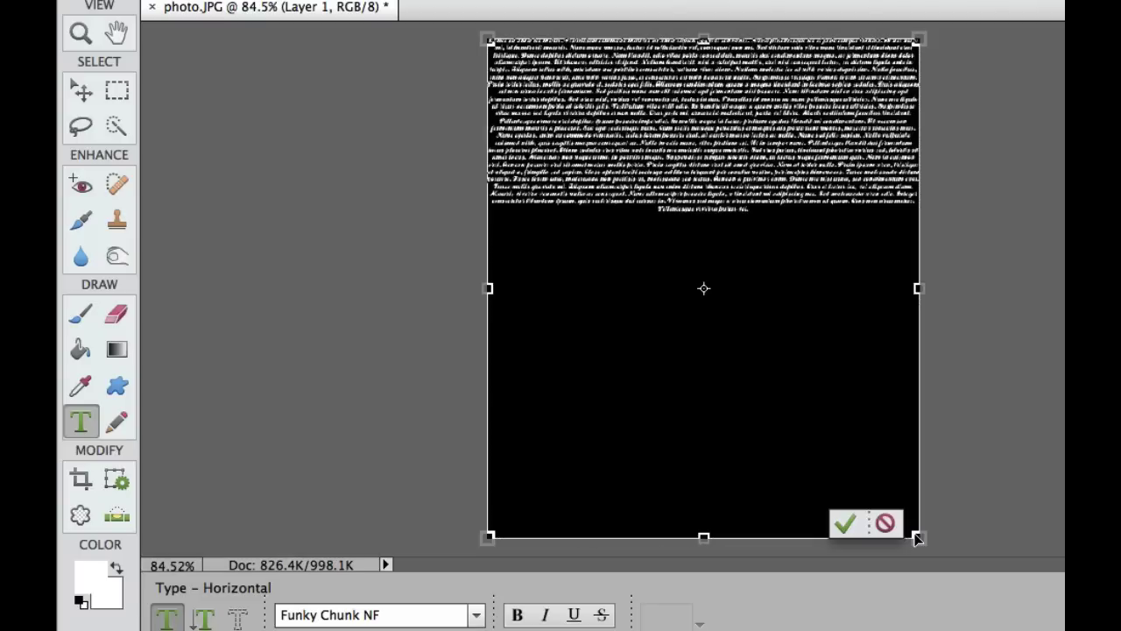
key("super+v")
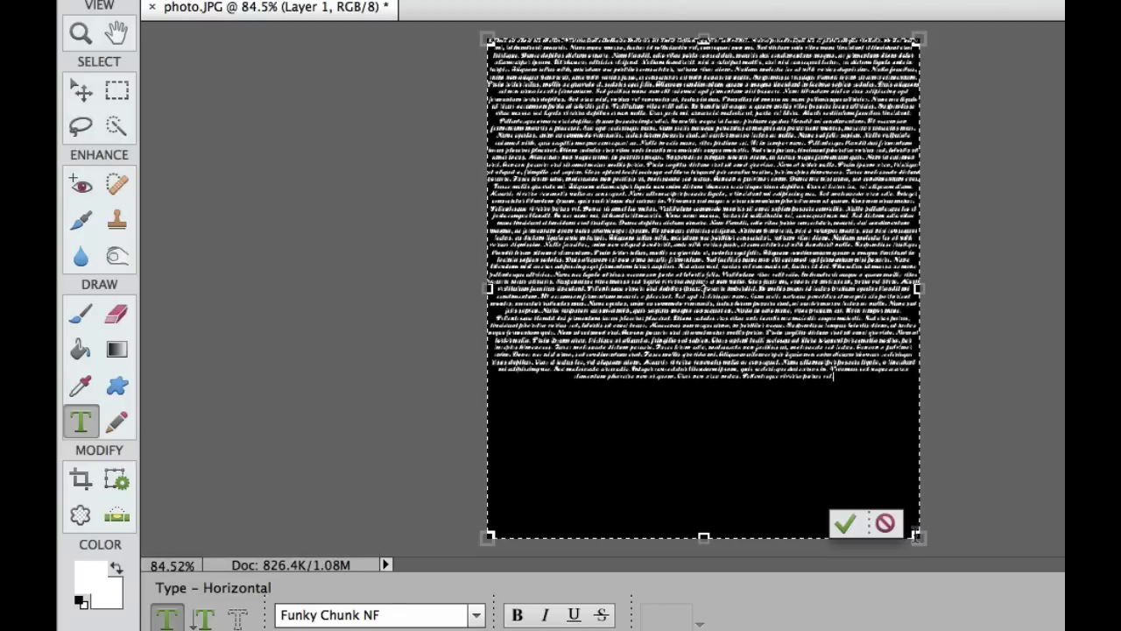
key("super+v")
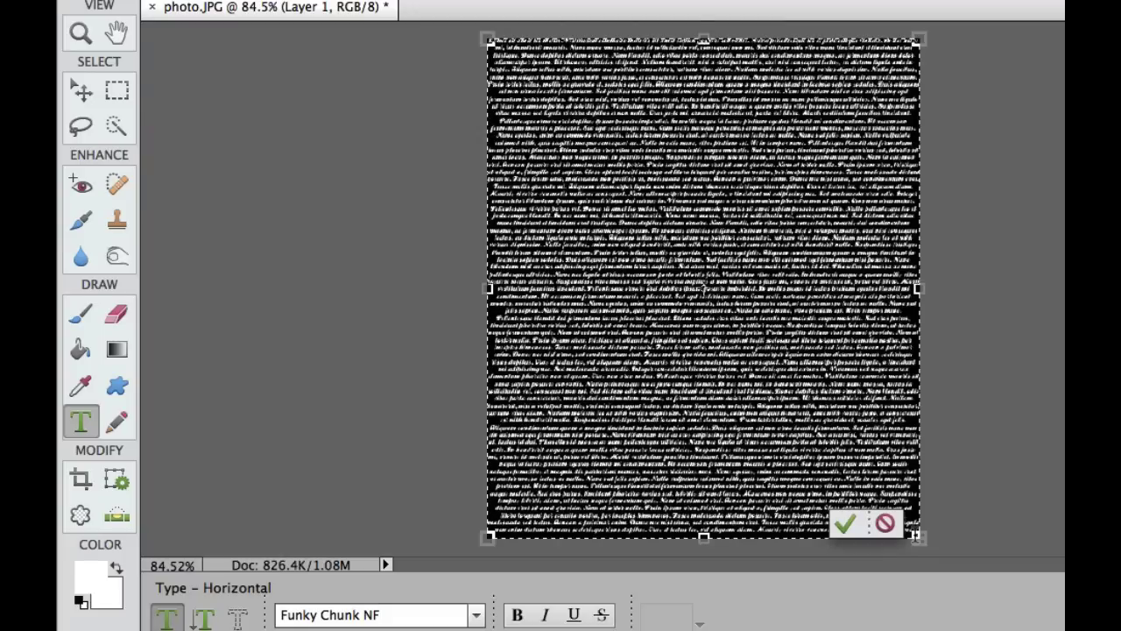
left_click(844, 524)
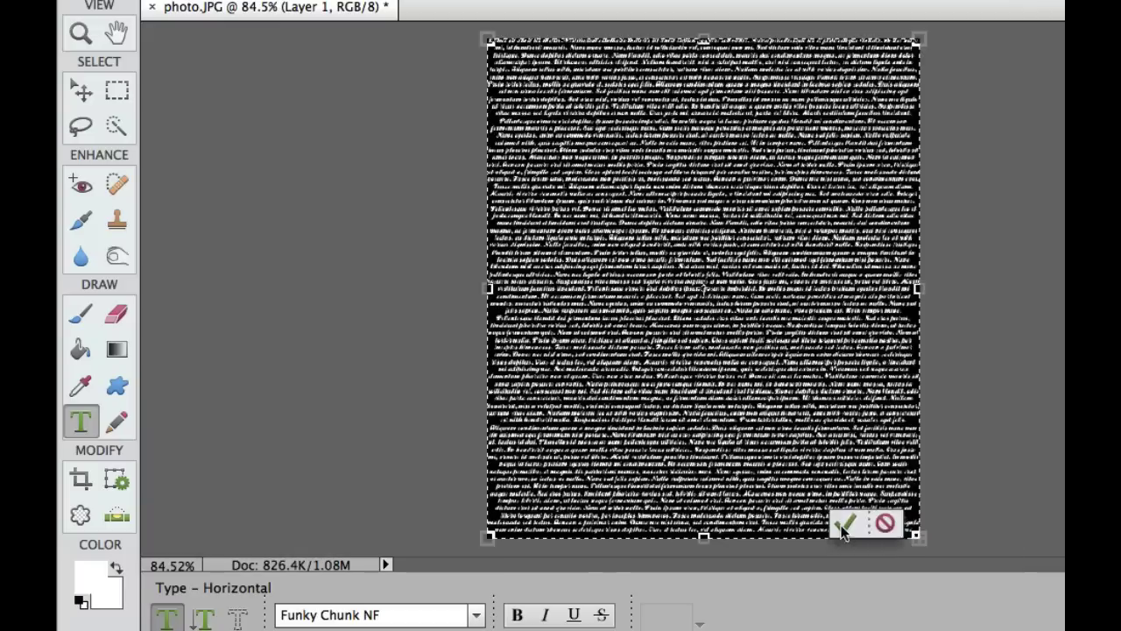
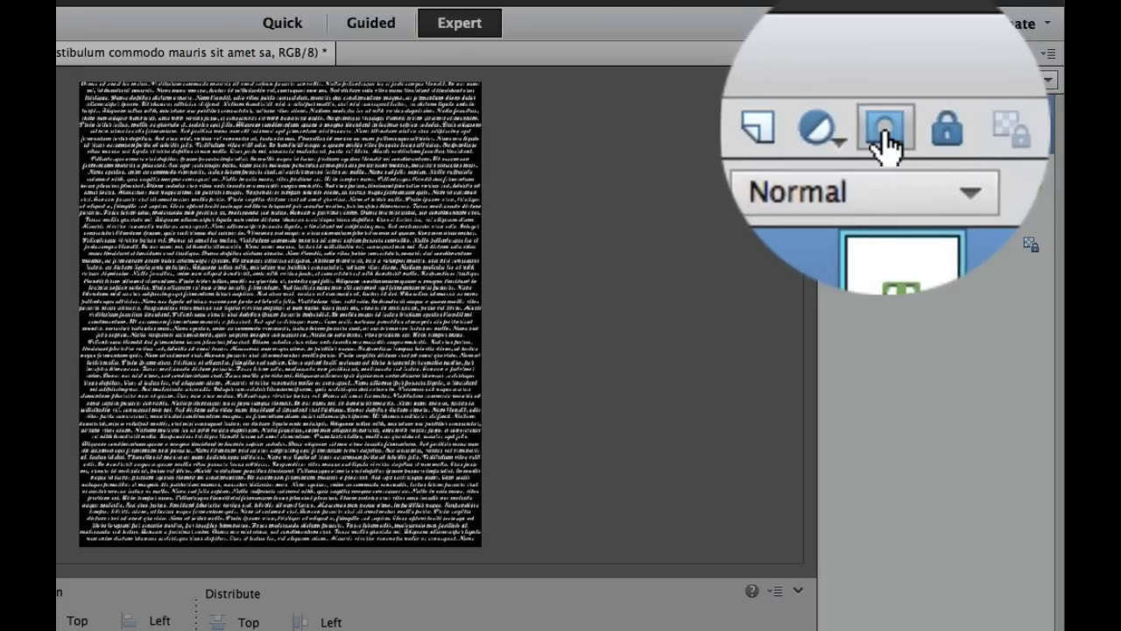
Add a layer mask to the text layer and copy the entire Background photo
left_click(885, 53)
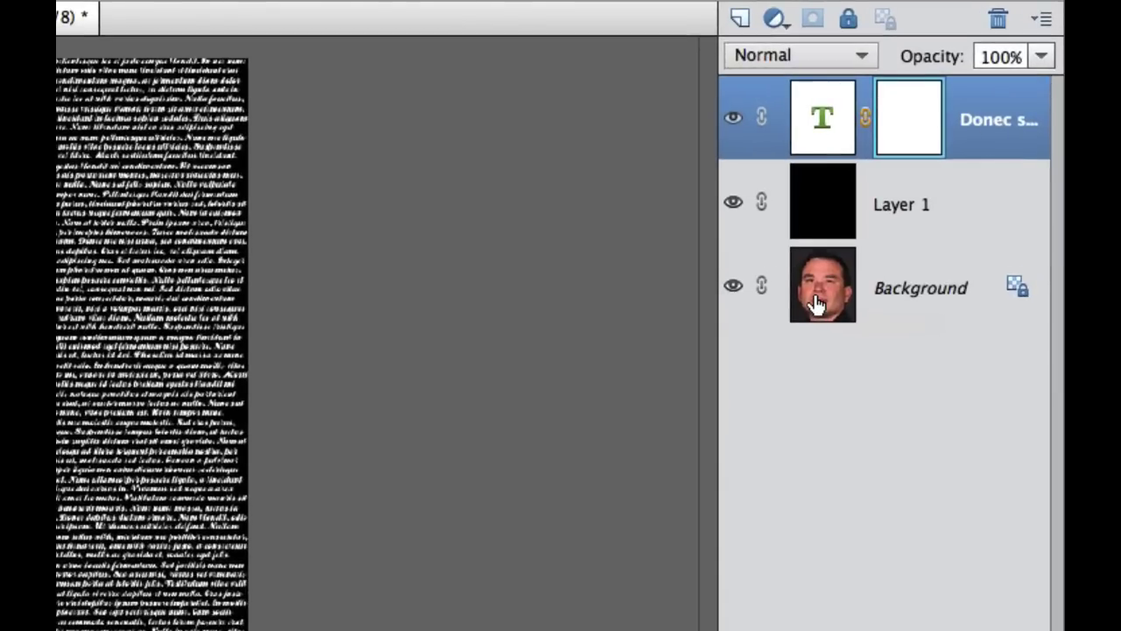
left_click(815, 304)
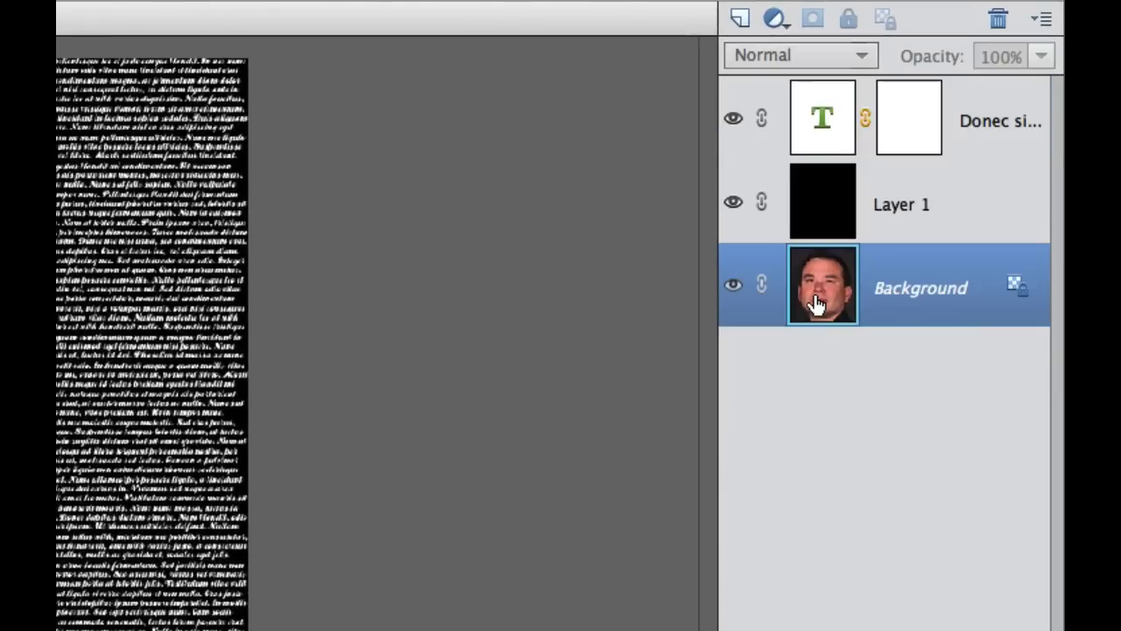
key("super+a")
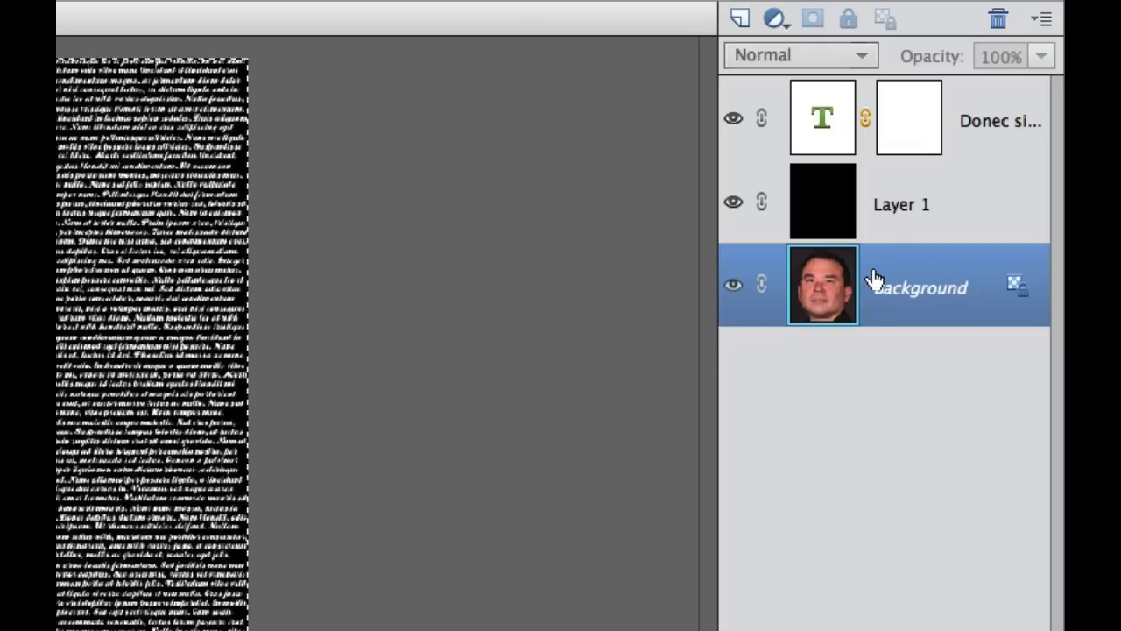
key("super")
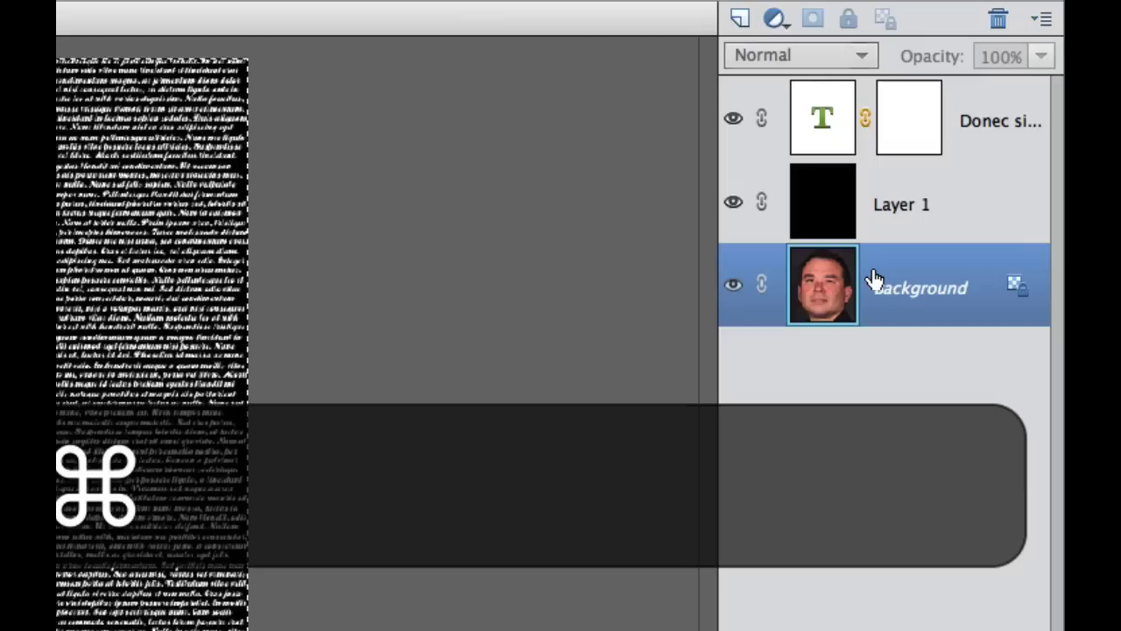
key("super+c")
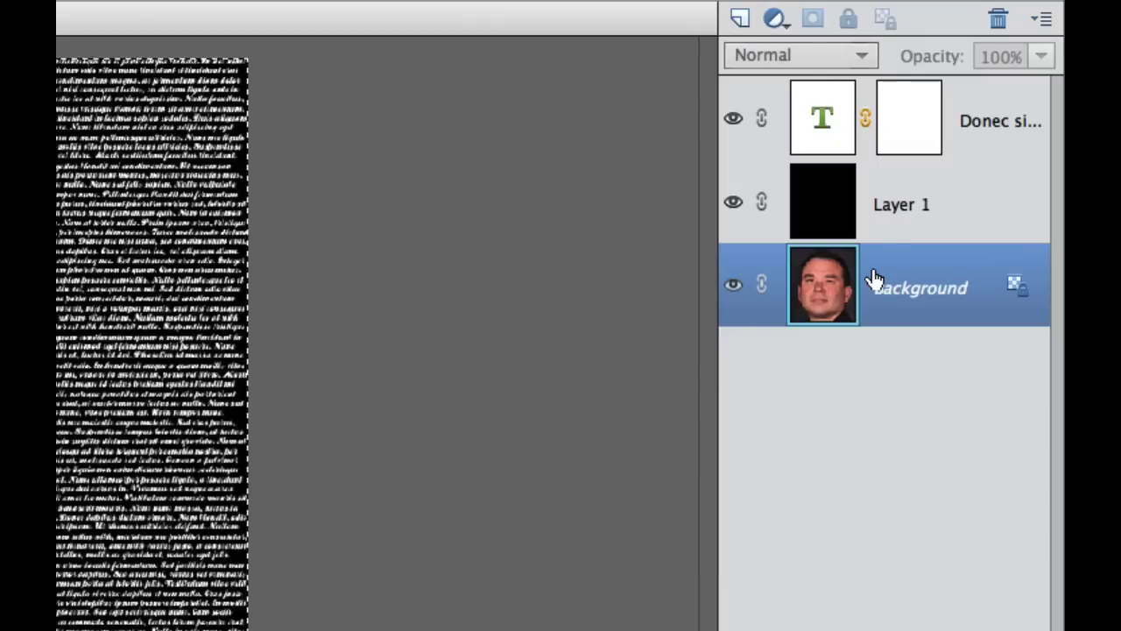
Paste the copied photo into the text layer's mask, return to the normal image view, and clear the selection
left_click(909, 101)
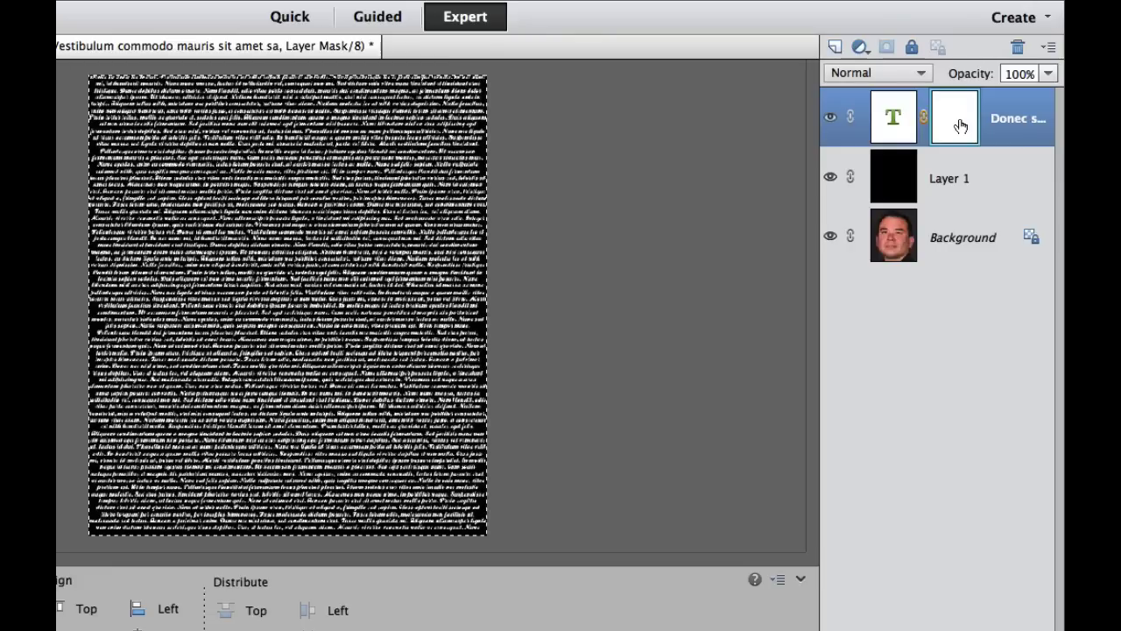
key("alt")
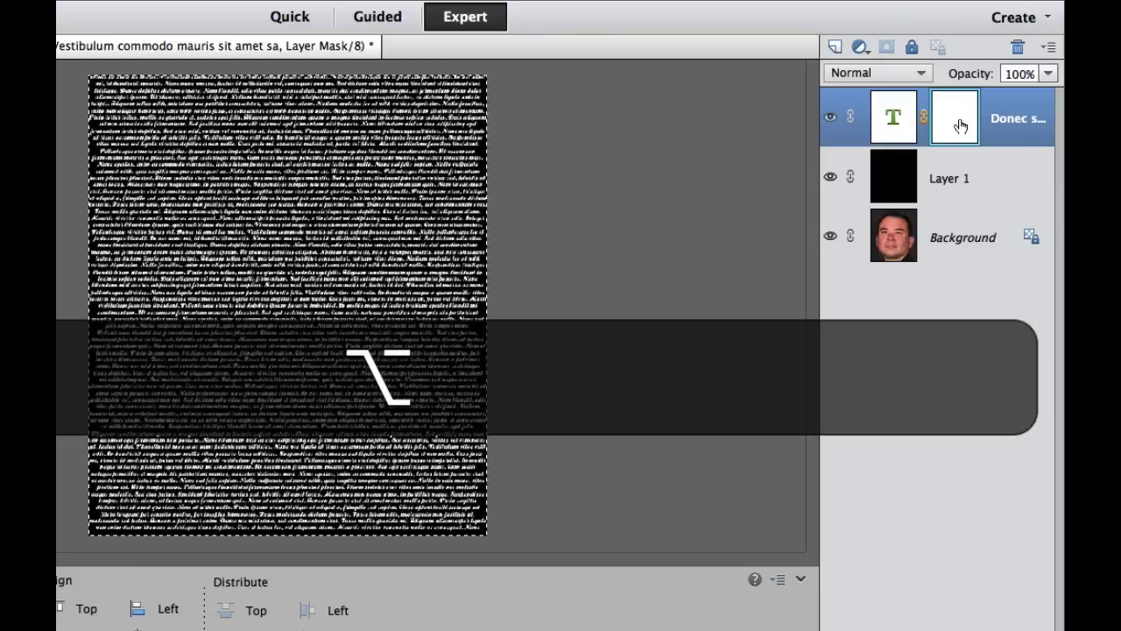
left_click(961, 127, "alt")
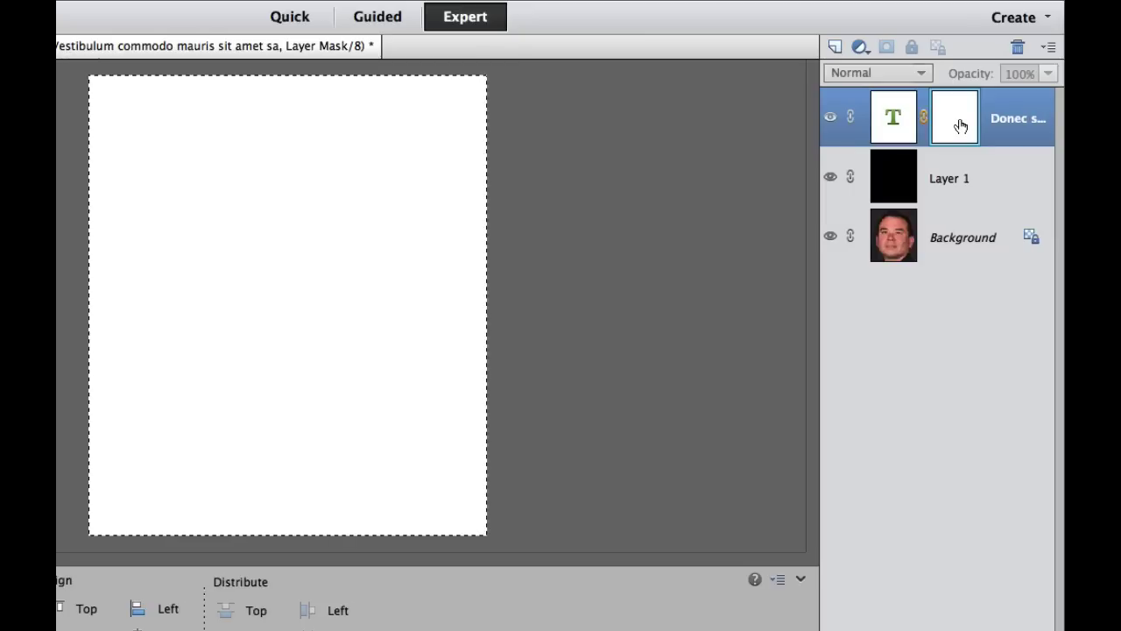
key("super")
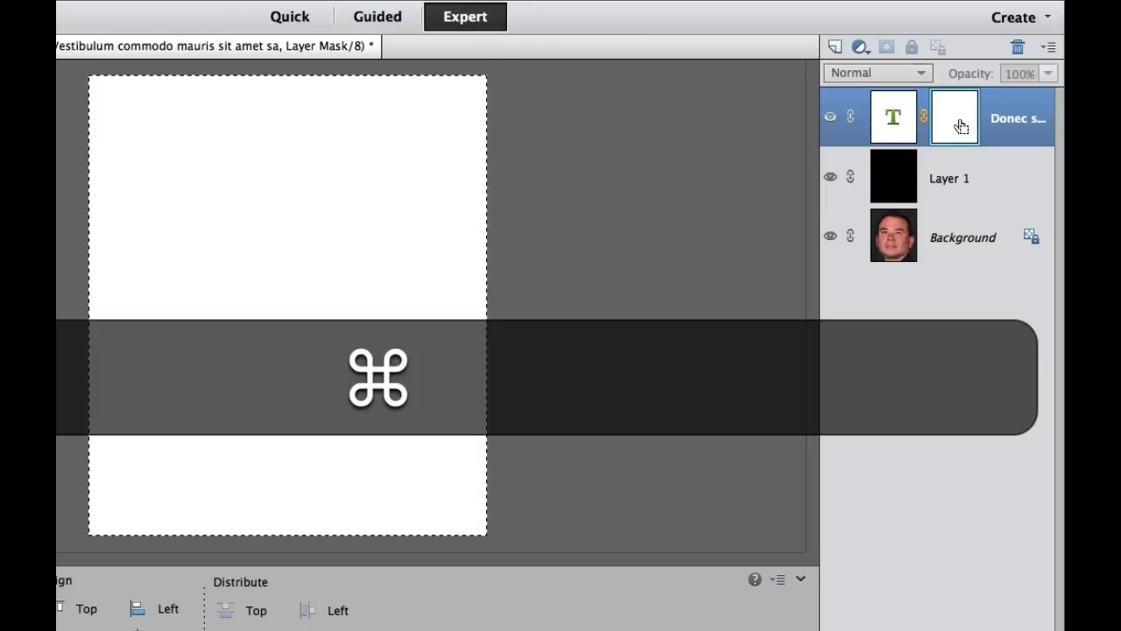
key("super+v")
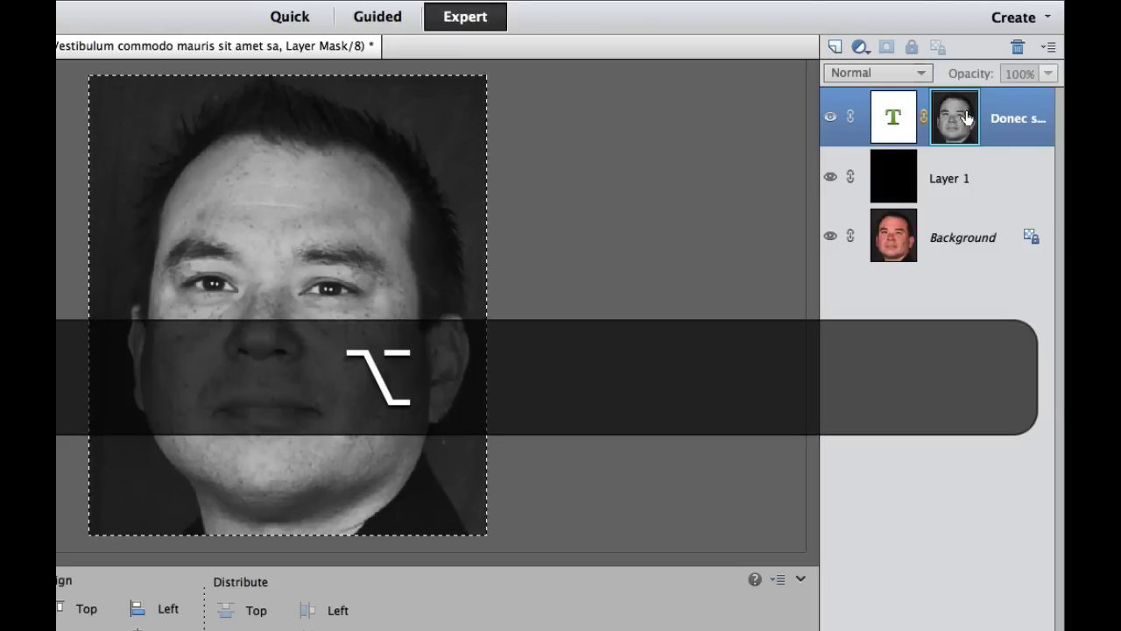
left_click(966, 119, "alt")
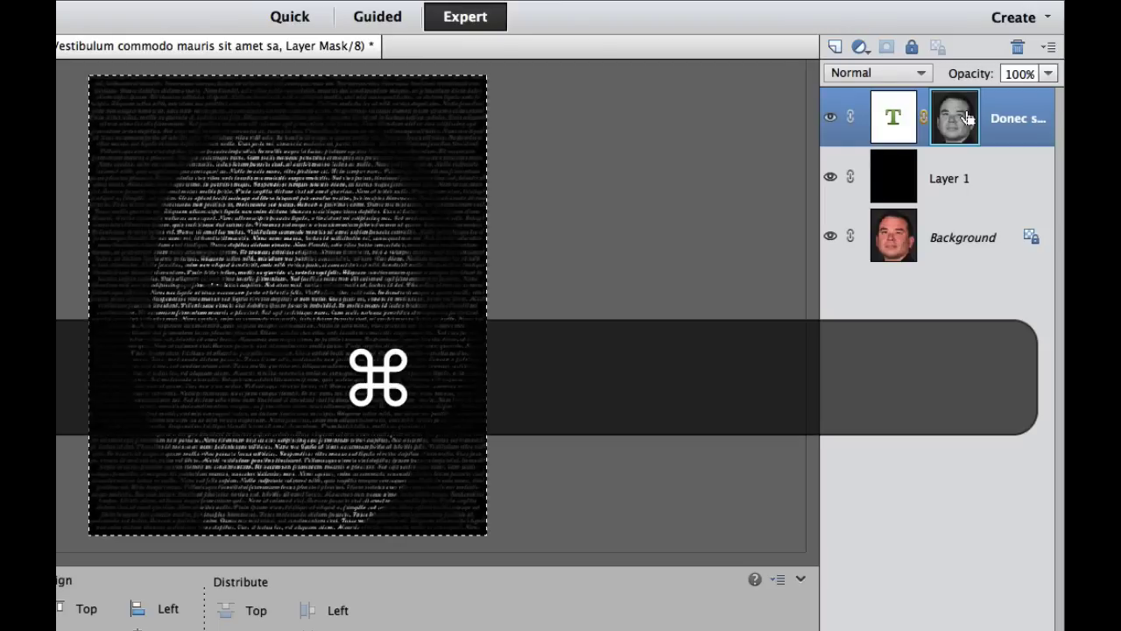
key("super+d")
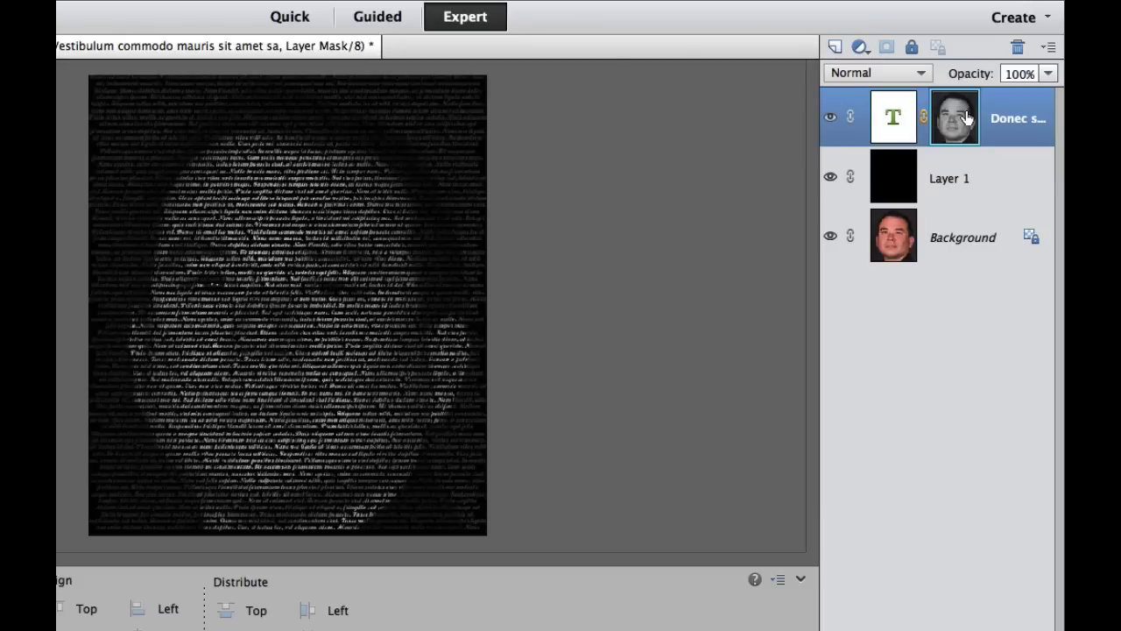
Add a new blank layer above the masked text layer in Normal mode at 100% opacity
key("super+equal")
key("super+equal")
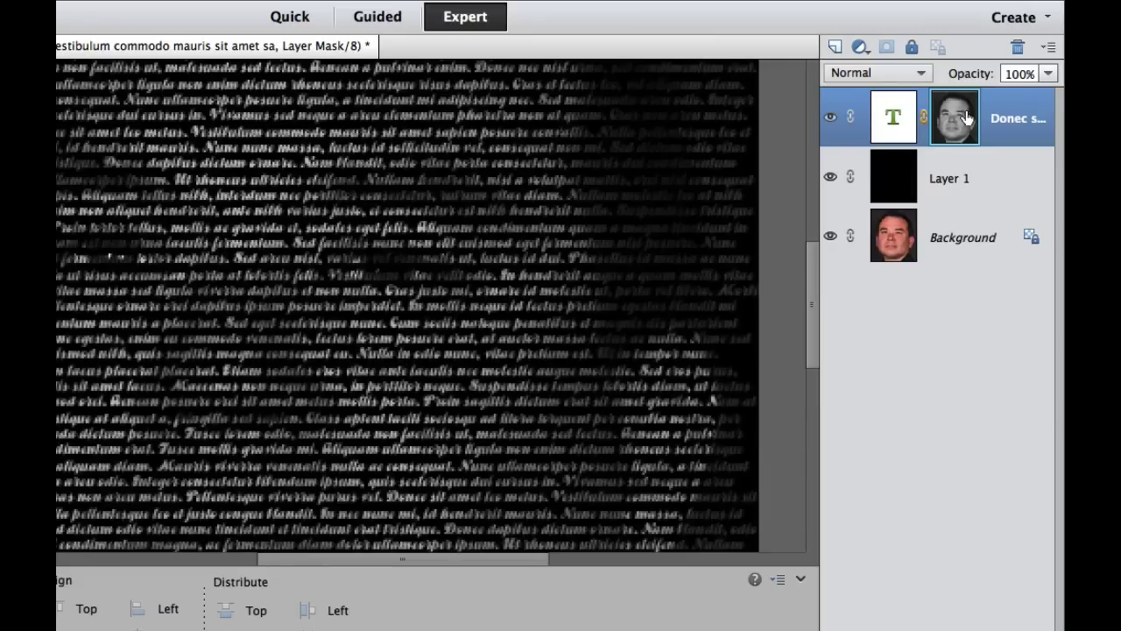
key("super+minus")
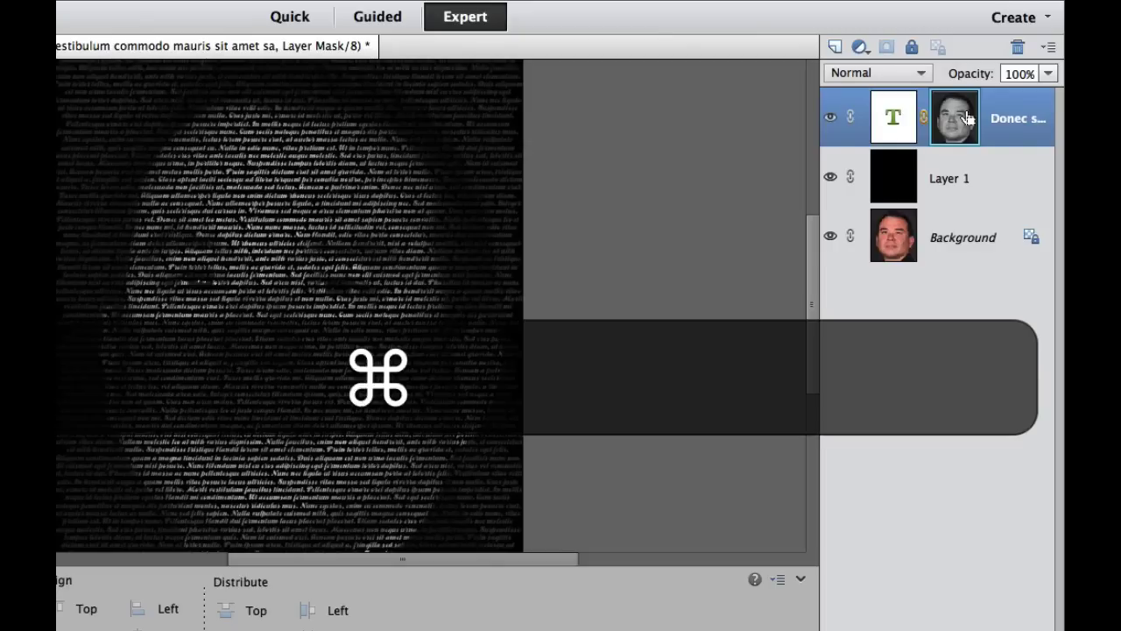
key("super+shift+n")
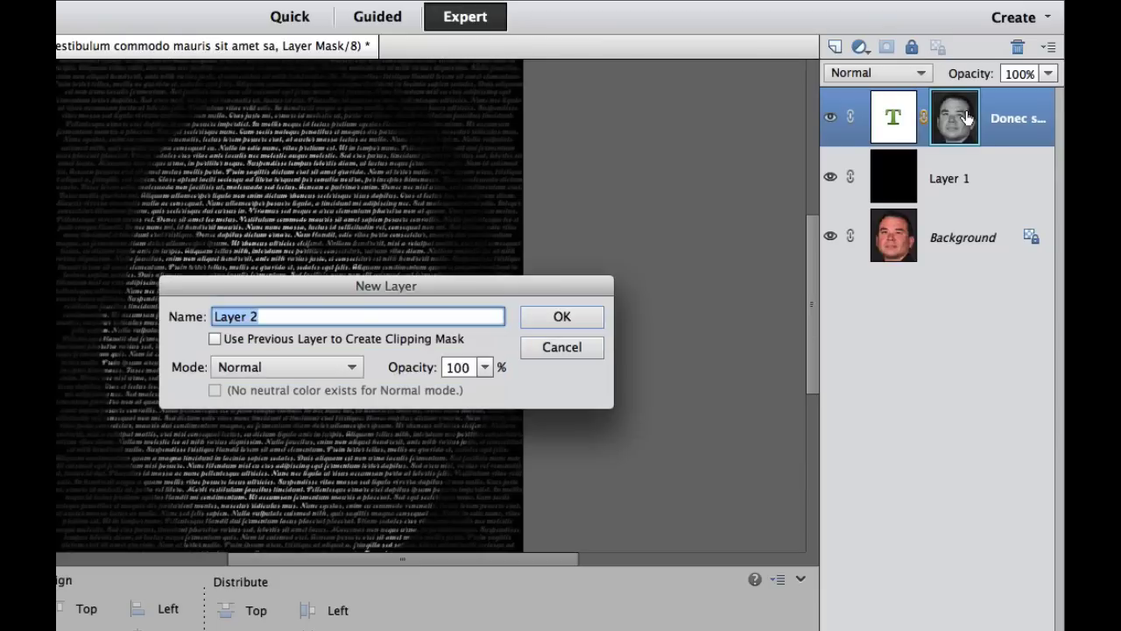
left_click(565, 319)
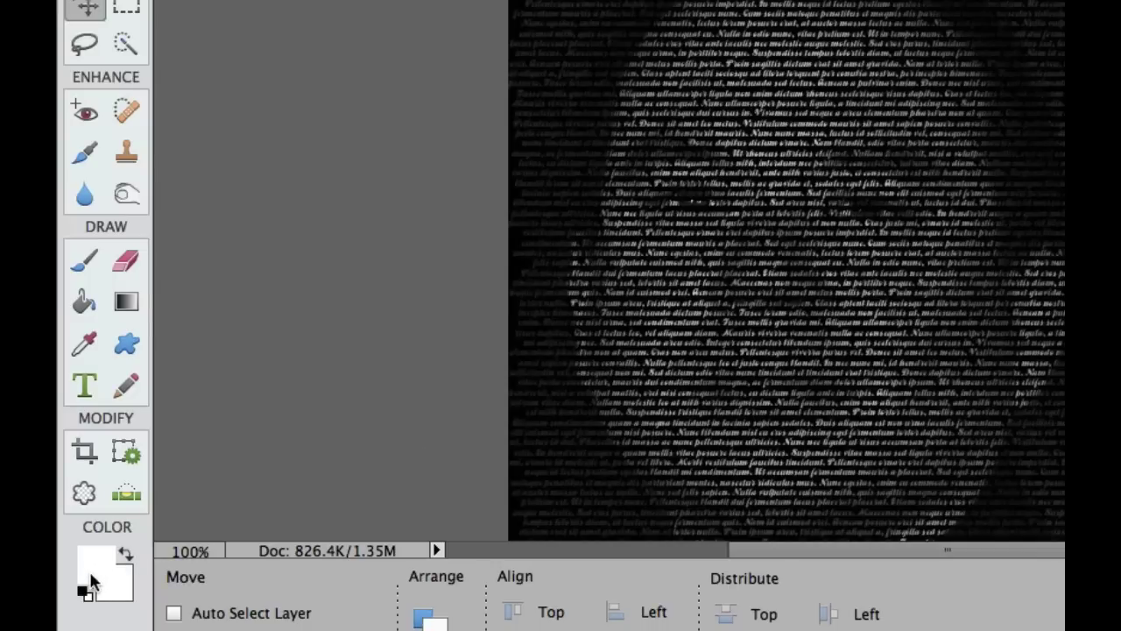
Set the foreground color to bright yellow, hex e9fd06
left_click(91, 577)
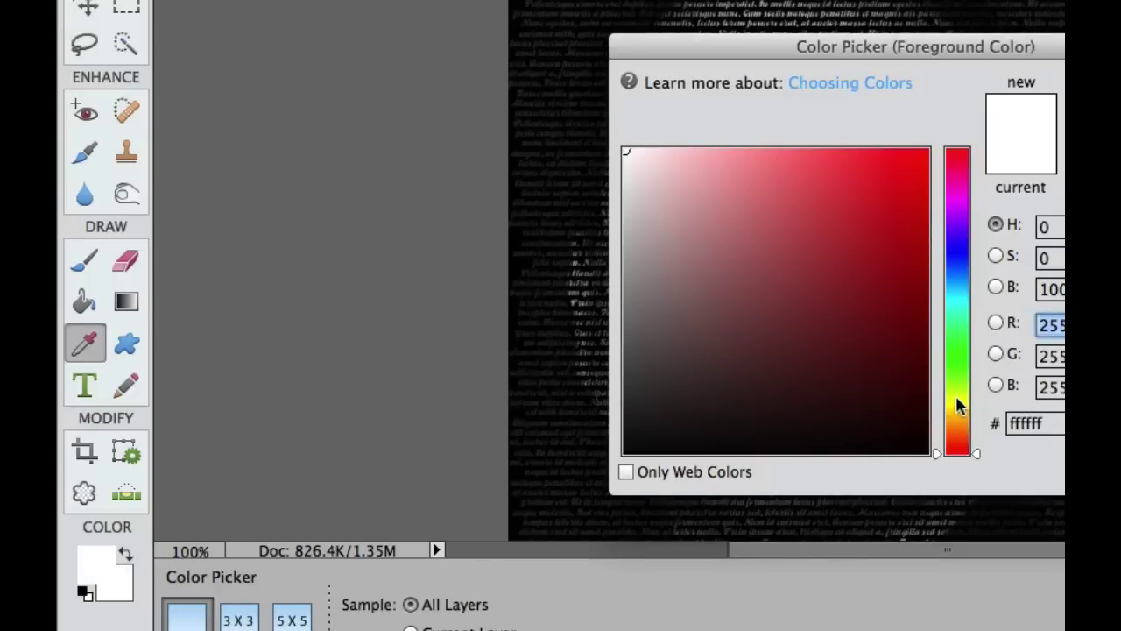
left_click(955, 399)
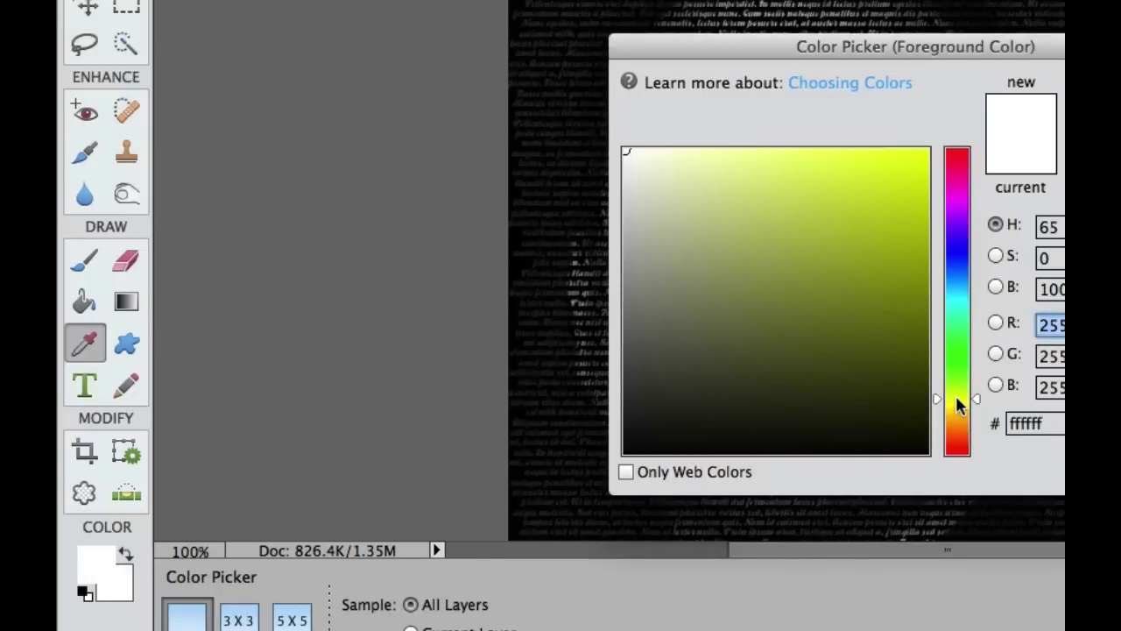
left_click(922, 154)
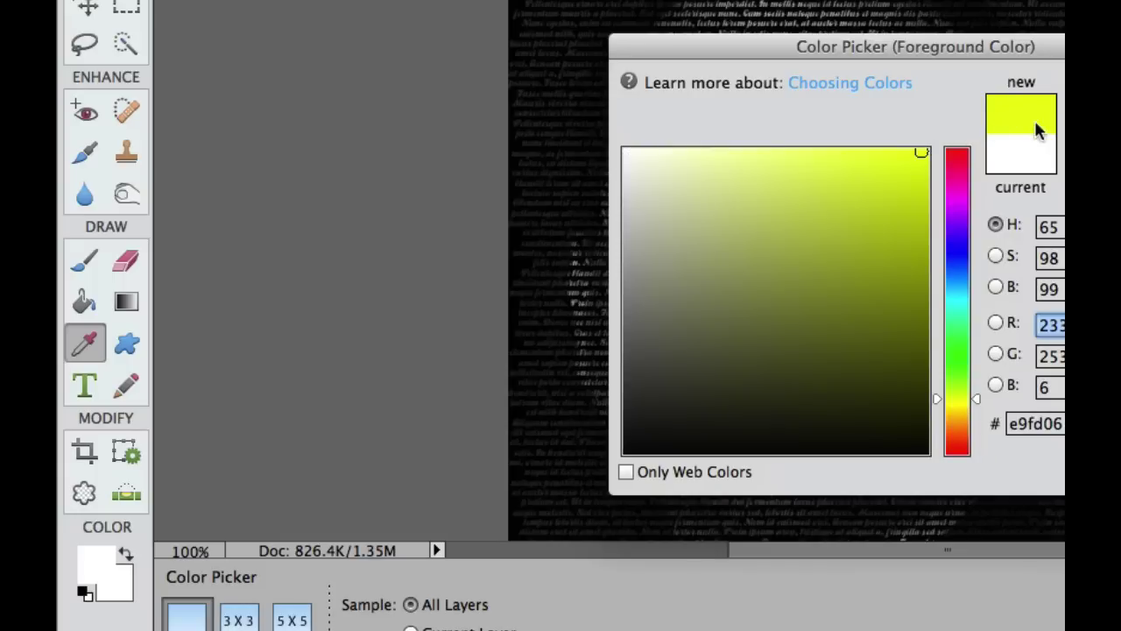
key("Return")
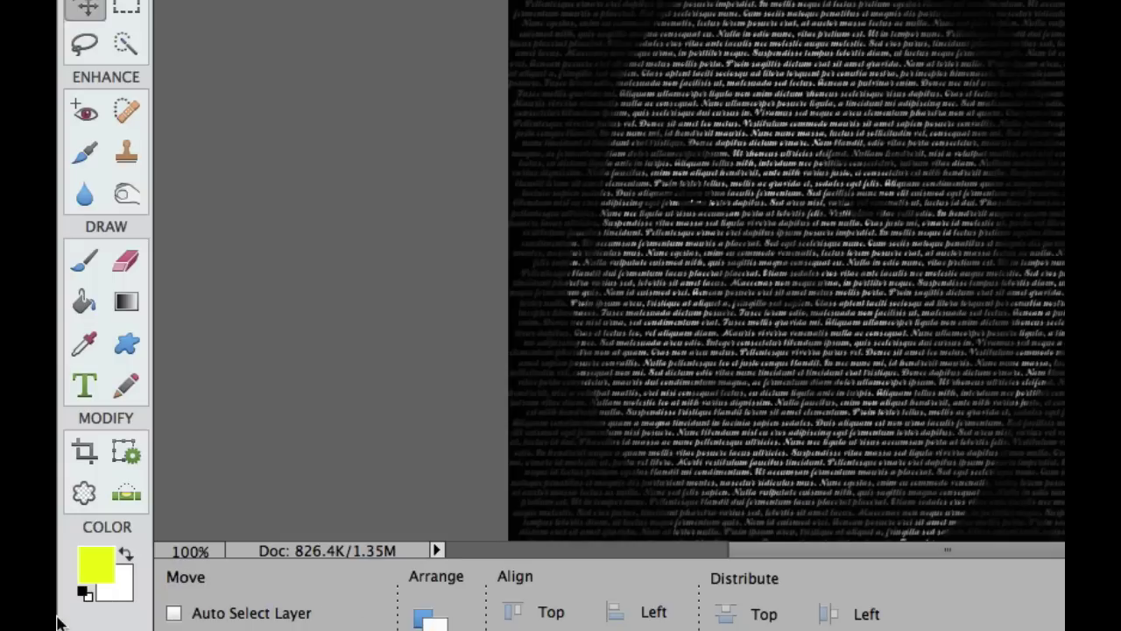
Set the background color to a bright orange with a hue of 31
left_click(127, 598)
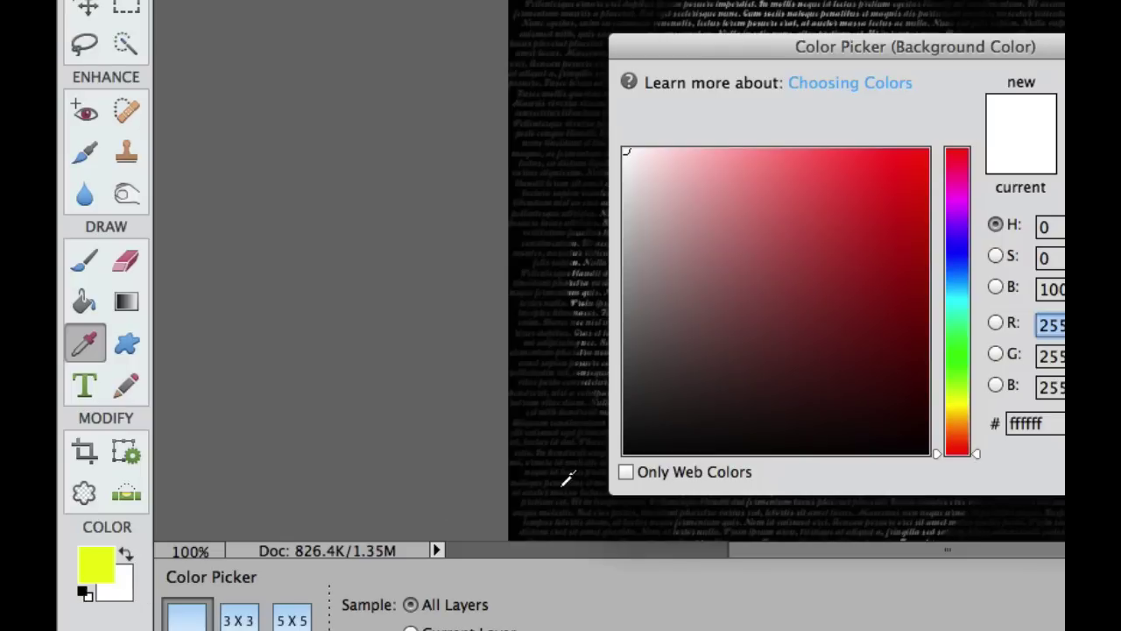
left_click(957, 428)
left_click(903, 152)
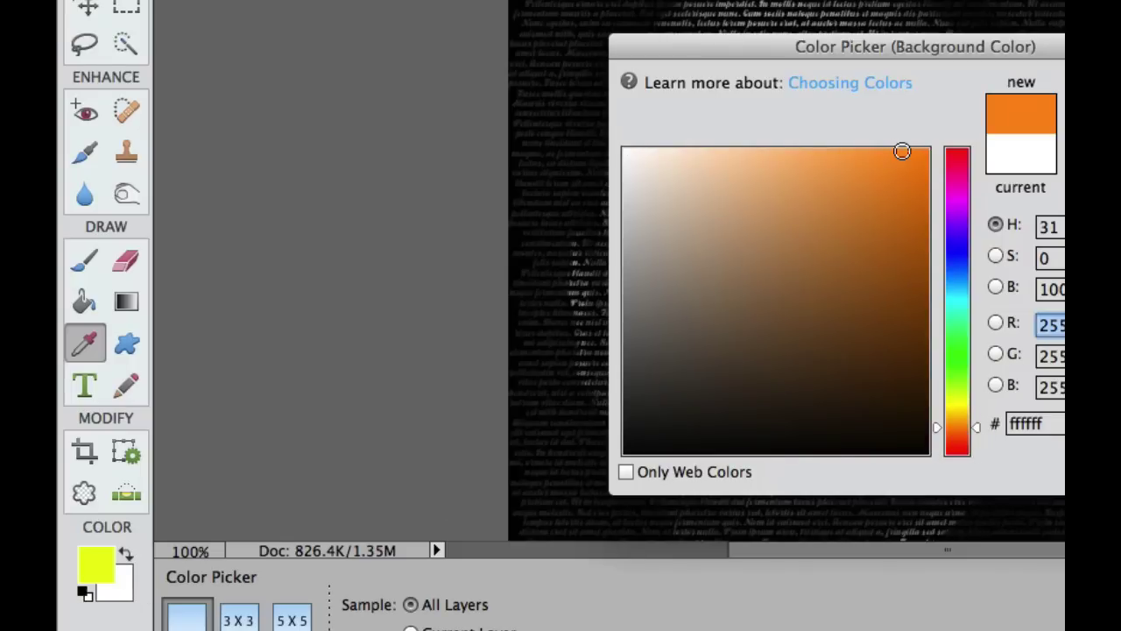
key("Return")
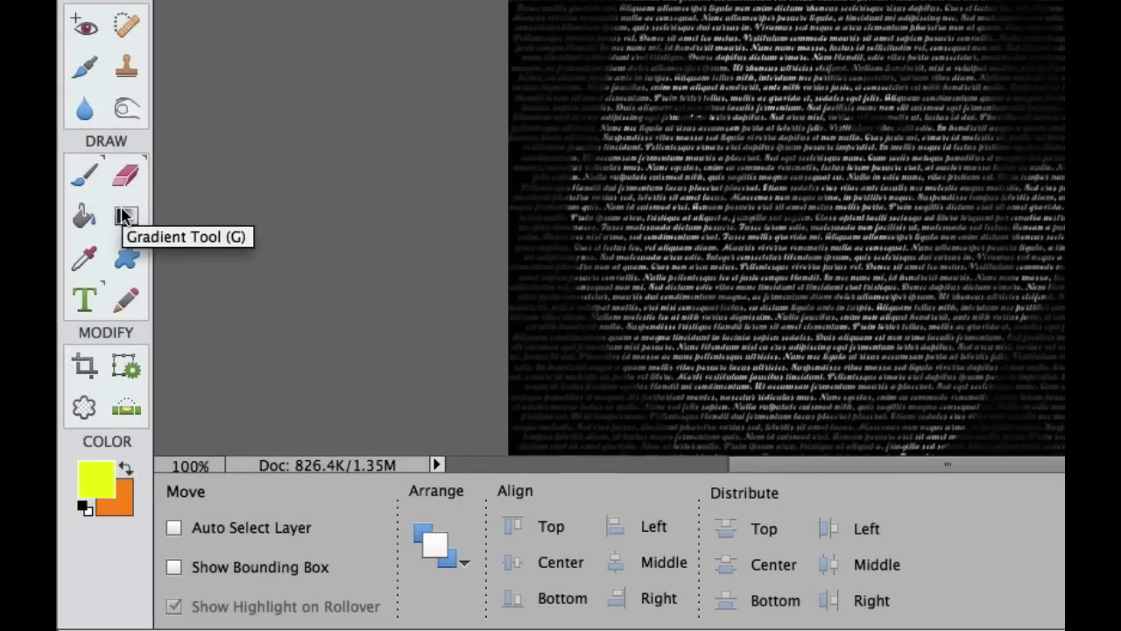
Fill the new layer with a linear yellow-to-orange gradient from the canvas top to its bottom and clip it to the text layer
key("g")
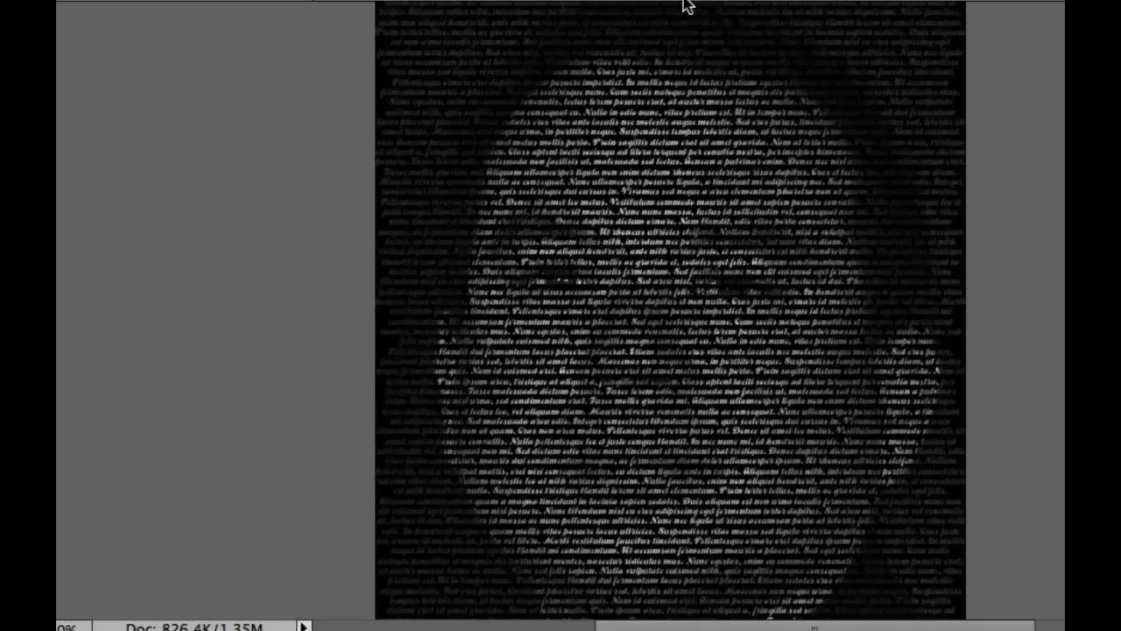
left_click_drag(683, 5, 673, 616)
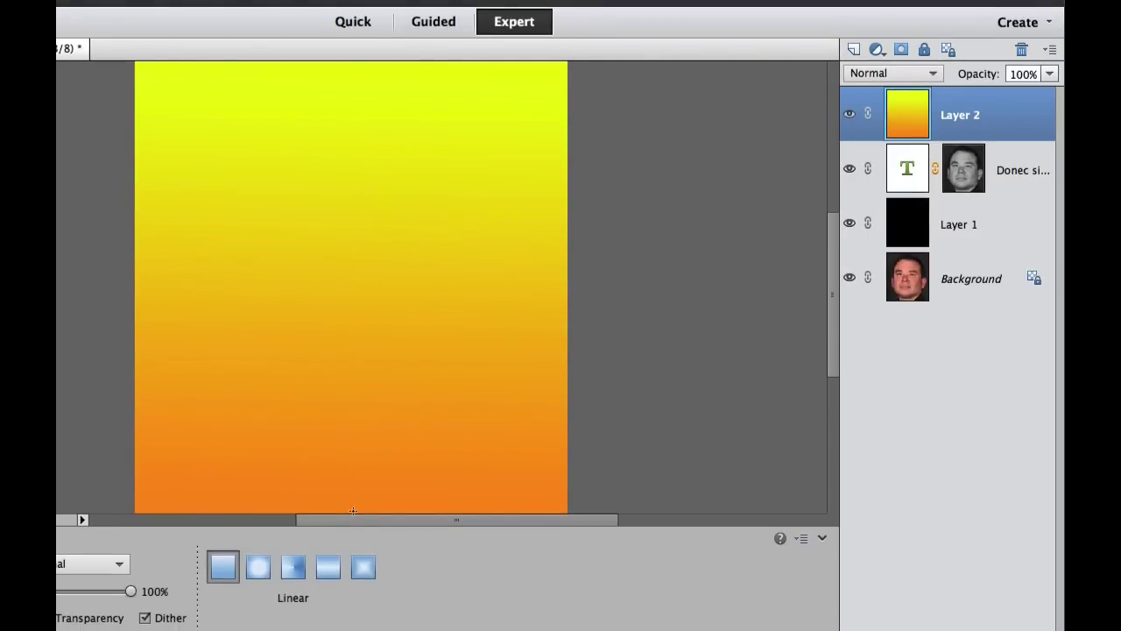
key("super+g")
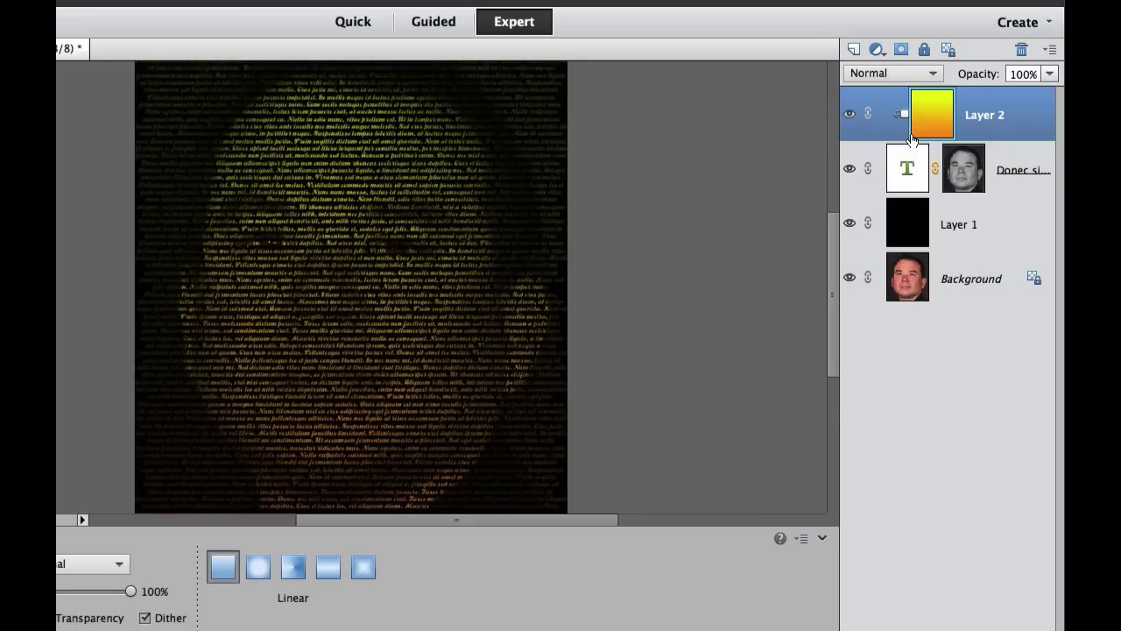
Open the masked text layer's text for editing and exit without changing it
double_click(912, 172)
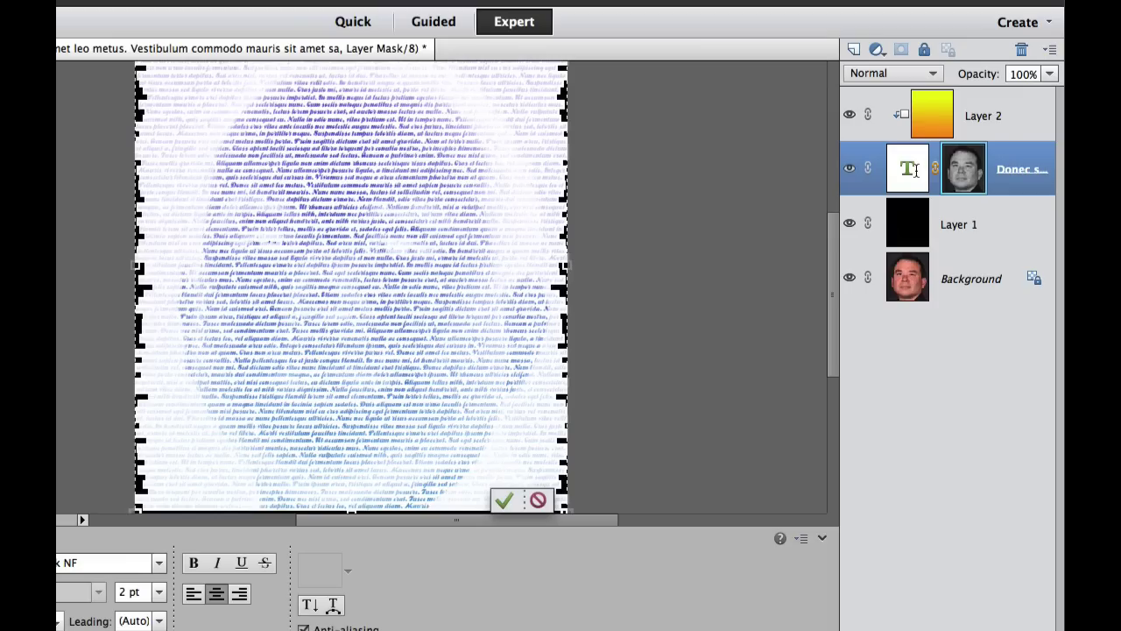
left_click(930, 408)
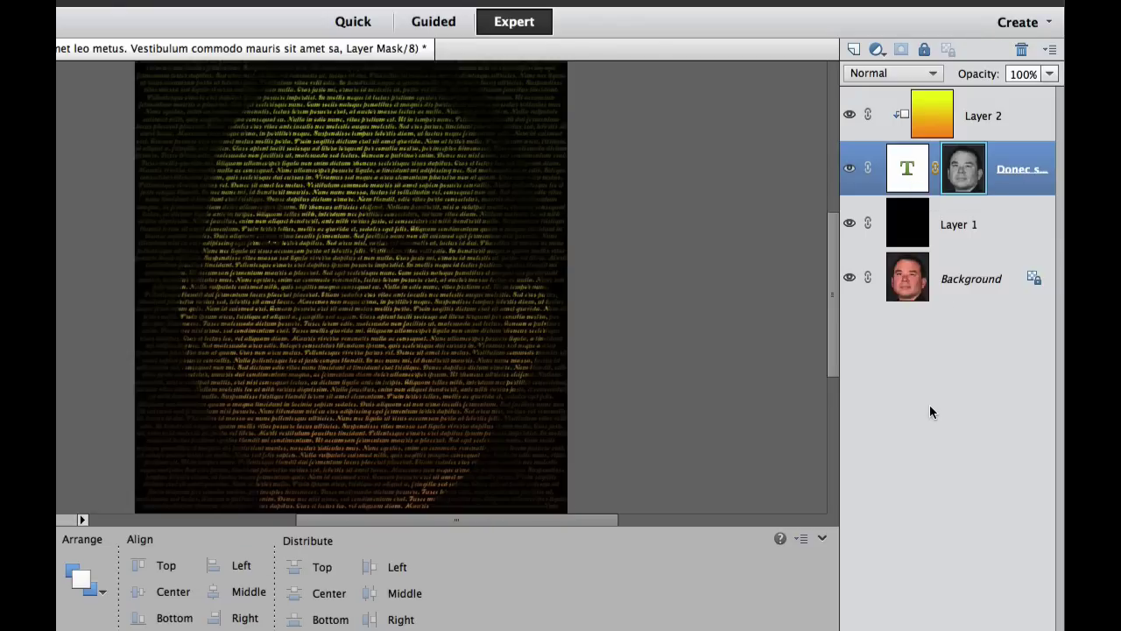